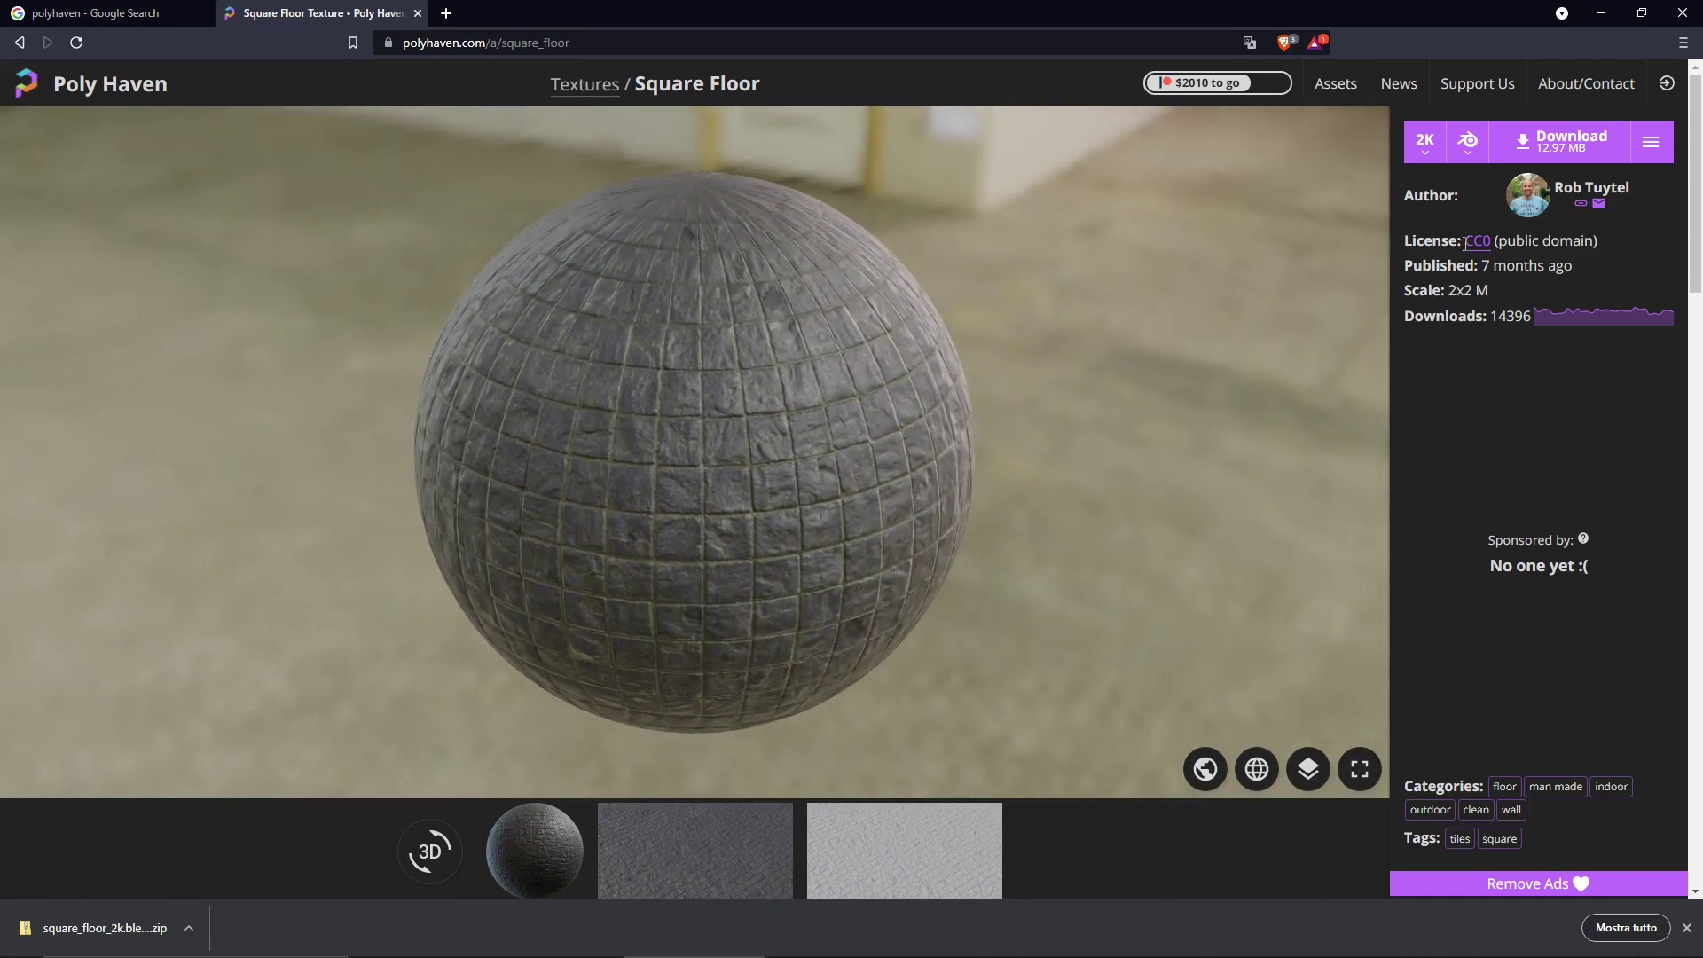
- Inspect the Square Floor page's CC0 license text, sphere preview and title
{"action": "left_click_drag", "start_coordinate": [1465, 243], "coordinate": [1607, 239]}
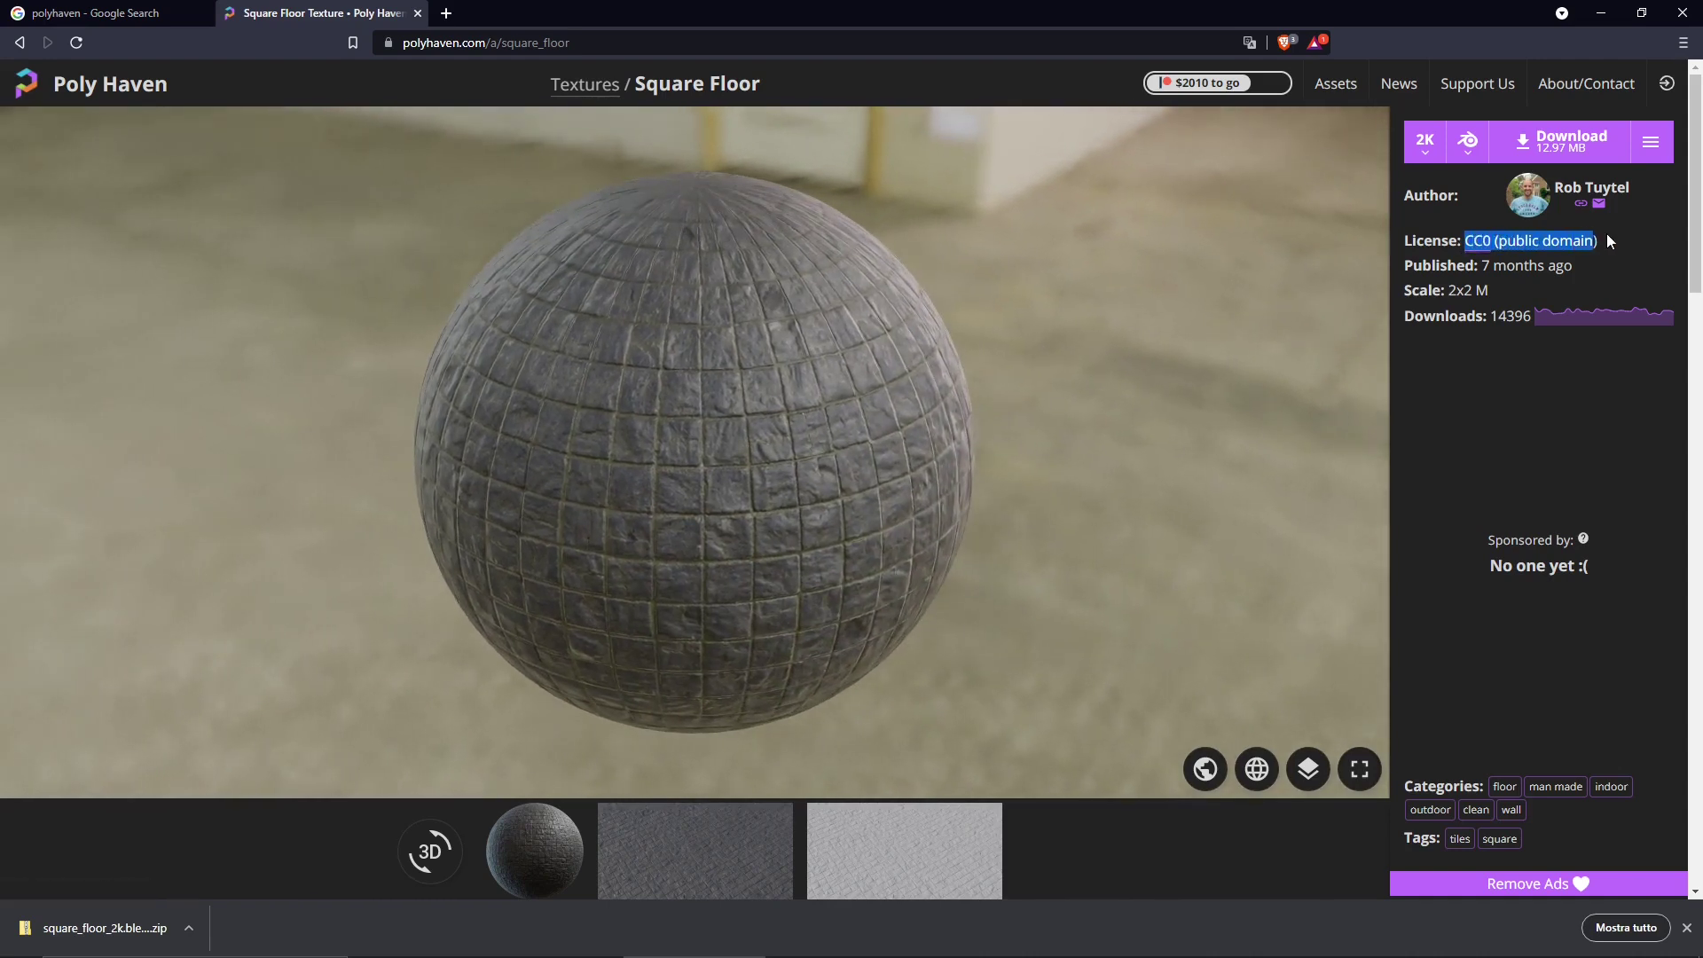
{"action": "left_click", "coordinate": [1534, 327]}
{"action": "left_click_drag", "start_coordinate": [622, 401], "coordinate": [704, 382]}
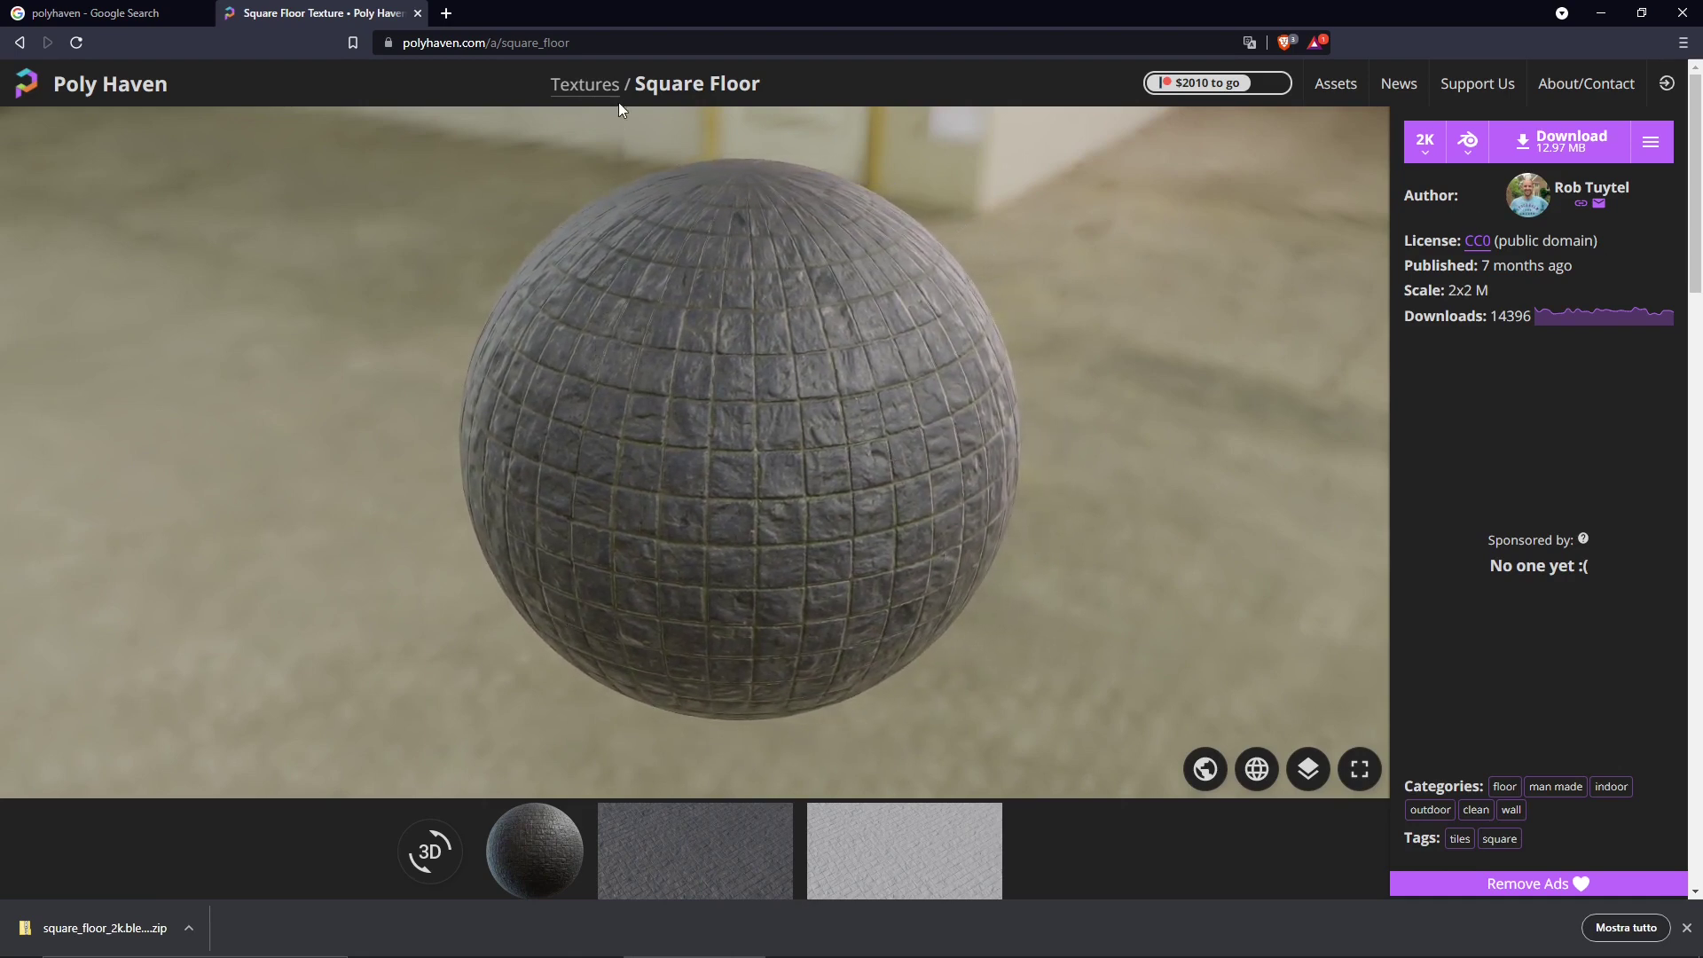
{"action": "triple_click", "coordinate": [637, 84]}
{"action": "left_click", "coordinate": [774, 93]}
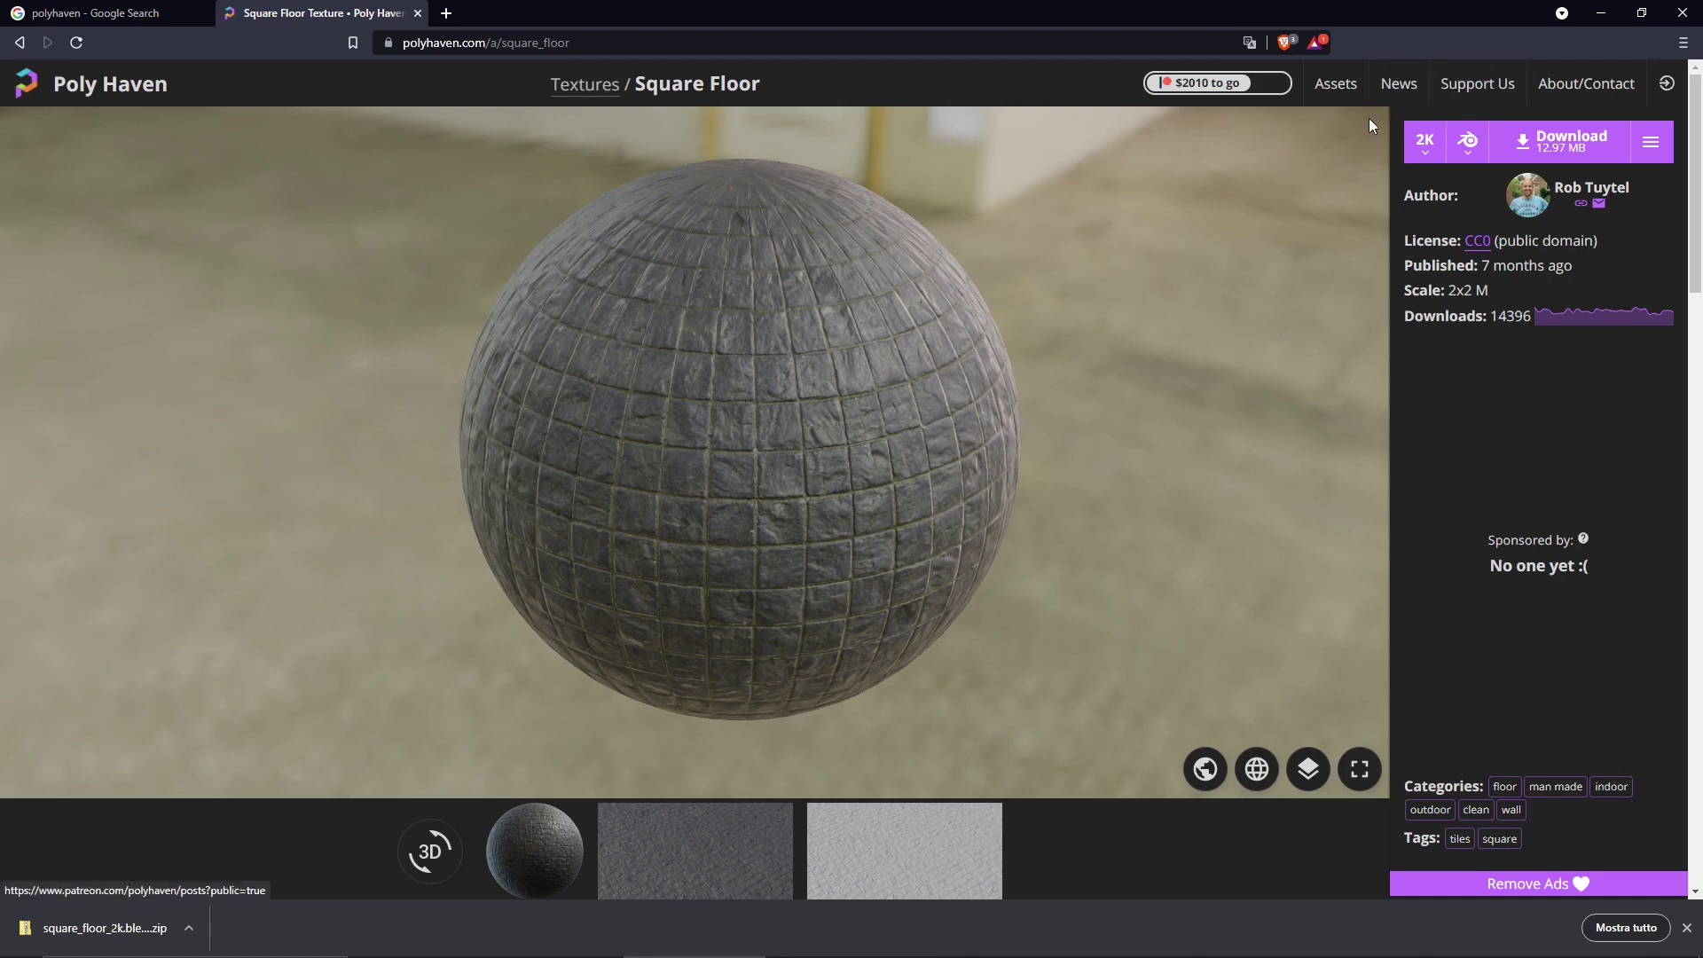
- Go back to the 'polyhaven' Google results and follow Poly Haven's Textures sitelink
{"action": "left_click", "coordinate": [154, 20]}
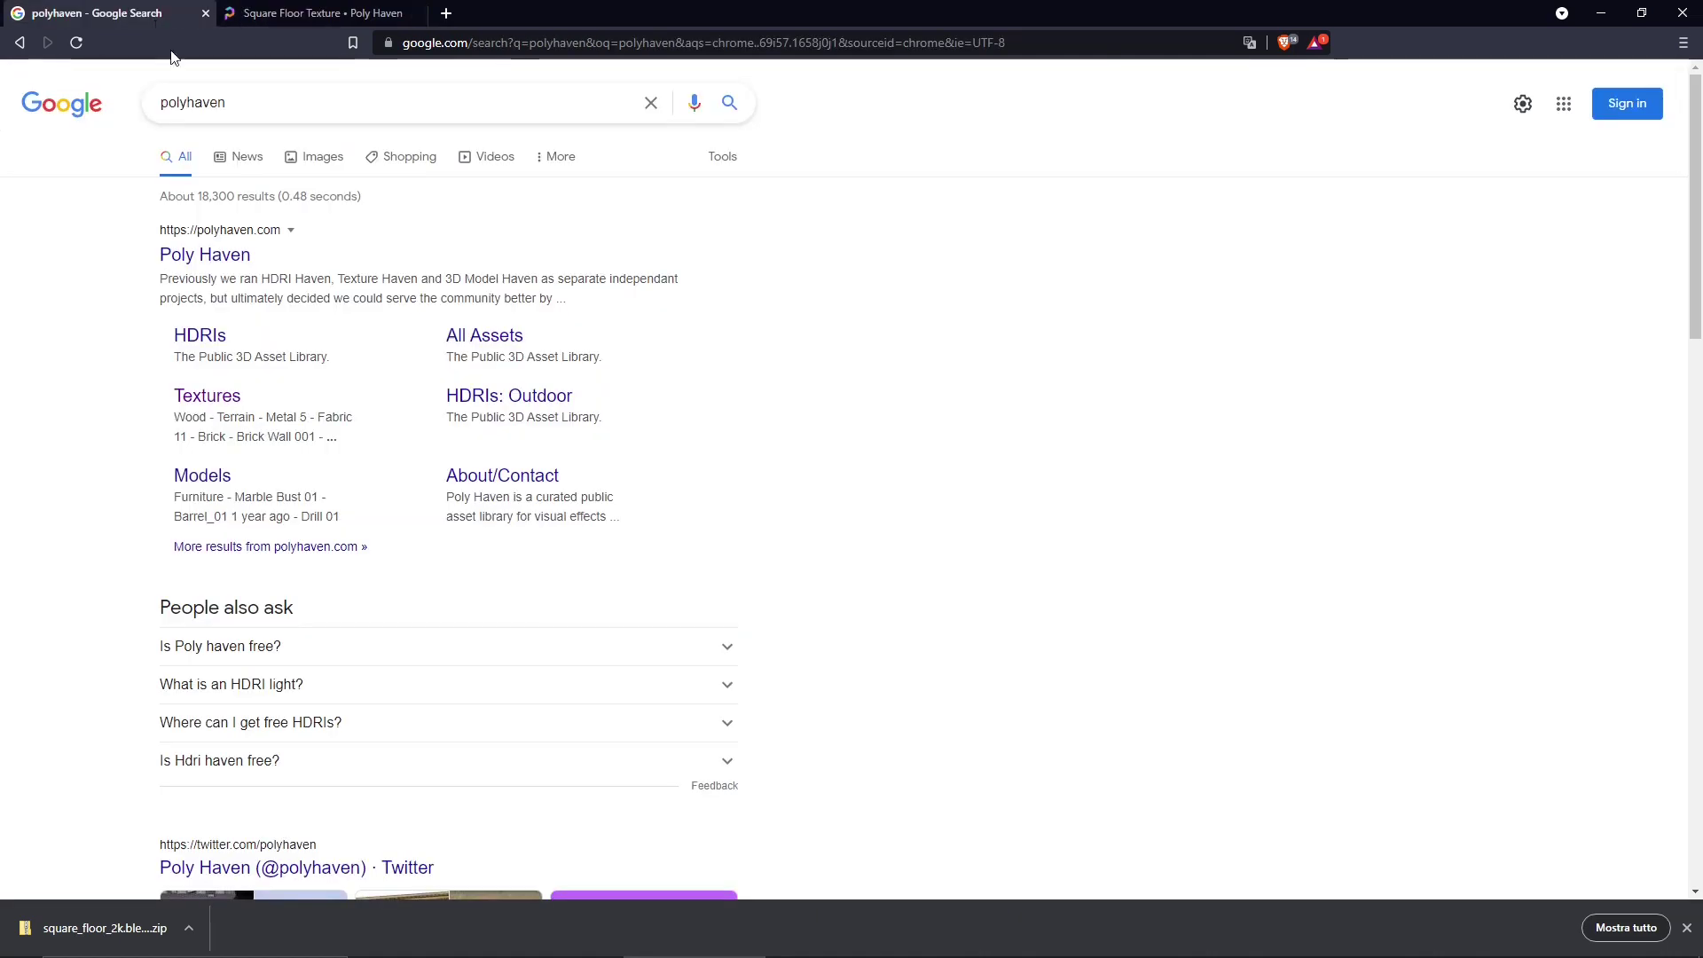
{"action": "double_click", "coordinate": [183, 115]}
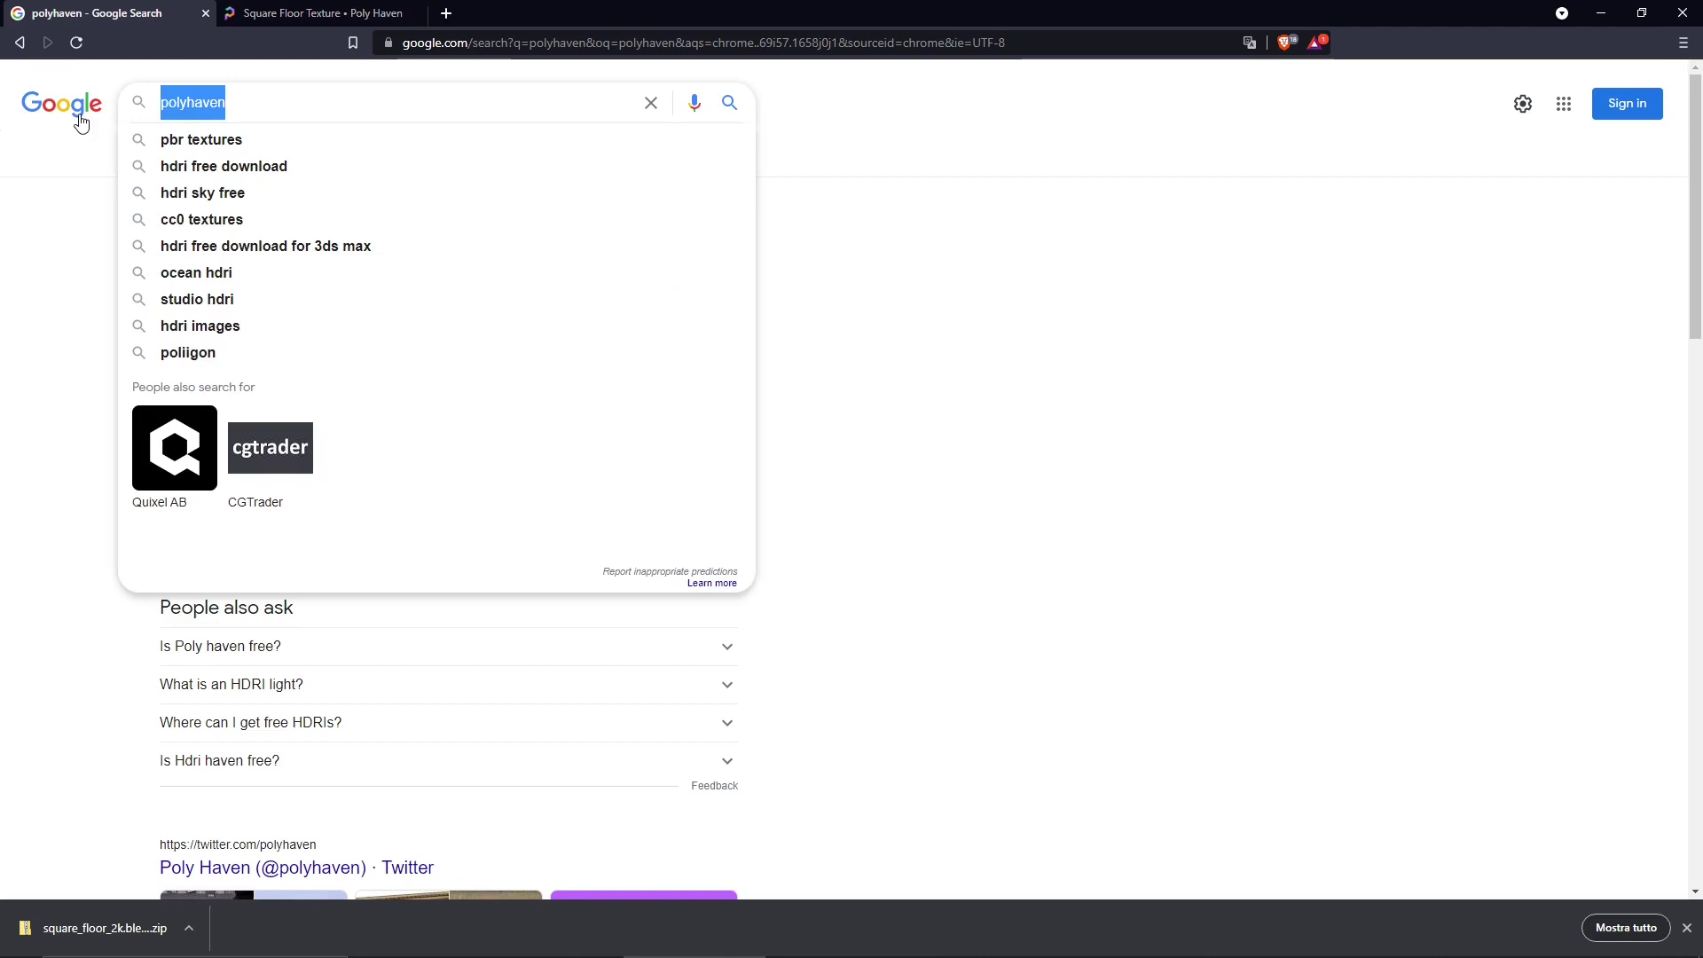
{"action": "left_click", "coordinate": [63, 235]}
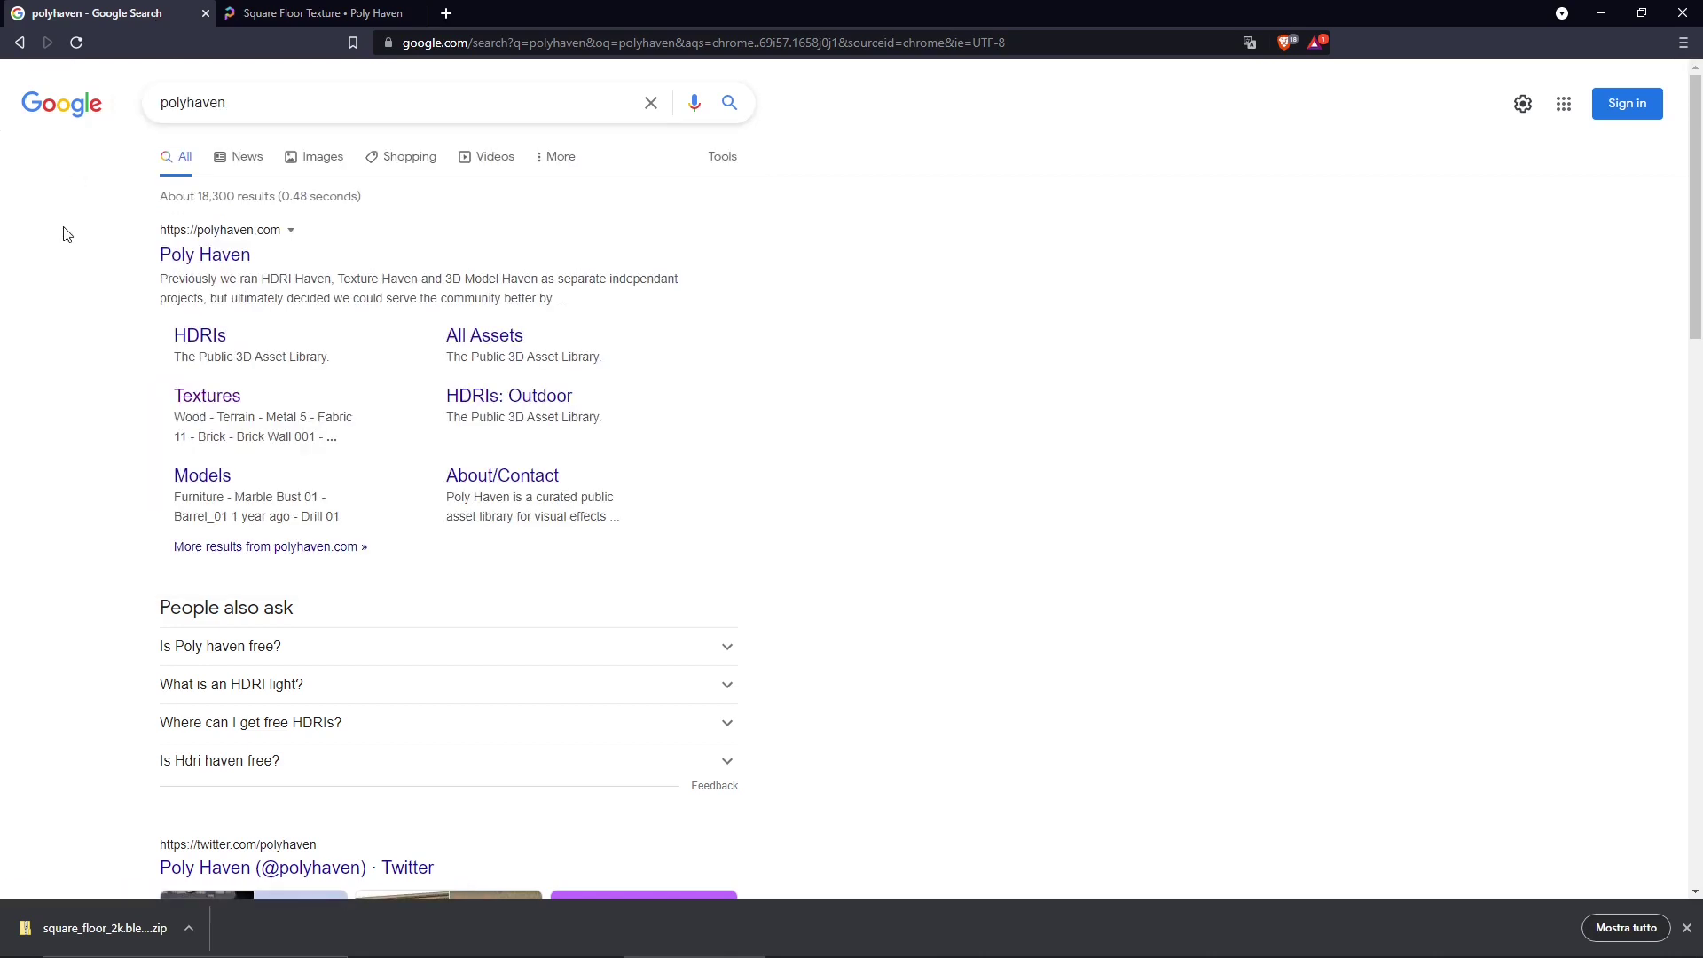
{"action": "left_click", "coordinate": [213, 406]}
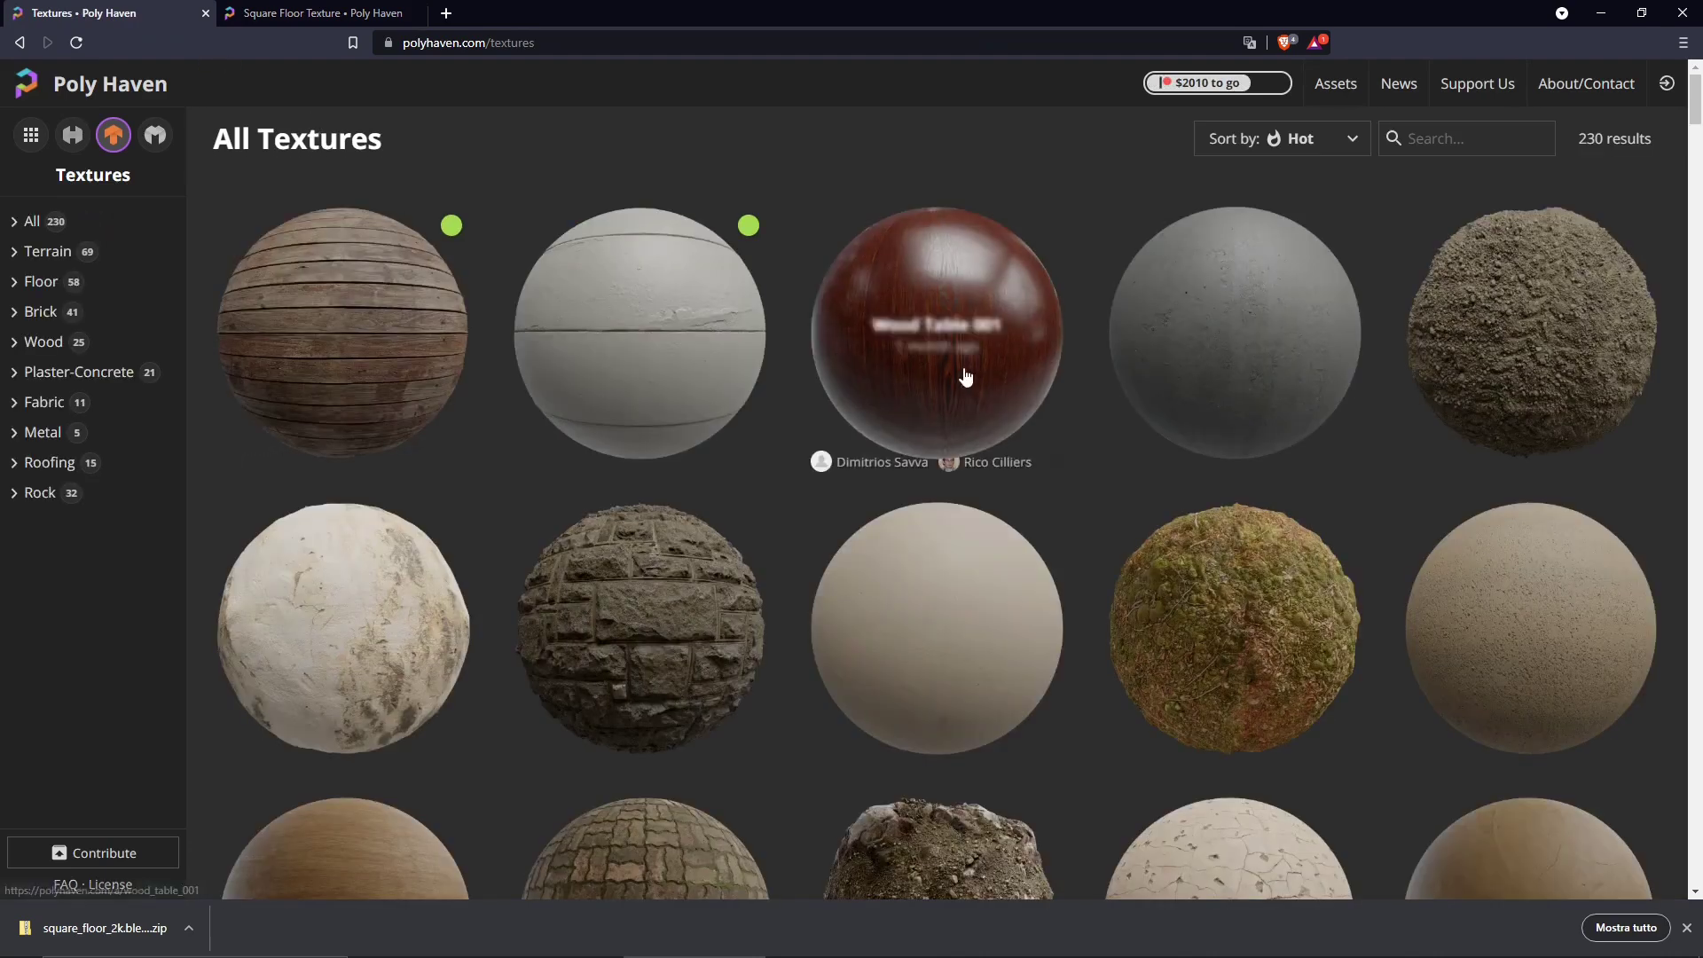
{"action": "scroll", "coordinate": [965, 378], "scroll_direction": "down", "scroll_amount": 1}
{"action": "scroll", "coordinate": [550, 331], "scroll_direction": "down", "scroll_amount": 1}
{"action": "mouse_move", "coordinate": [640, 362]}
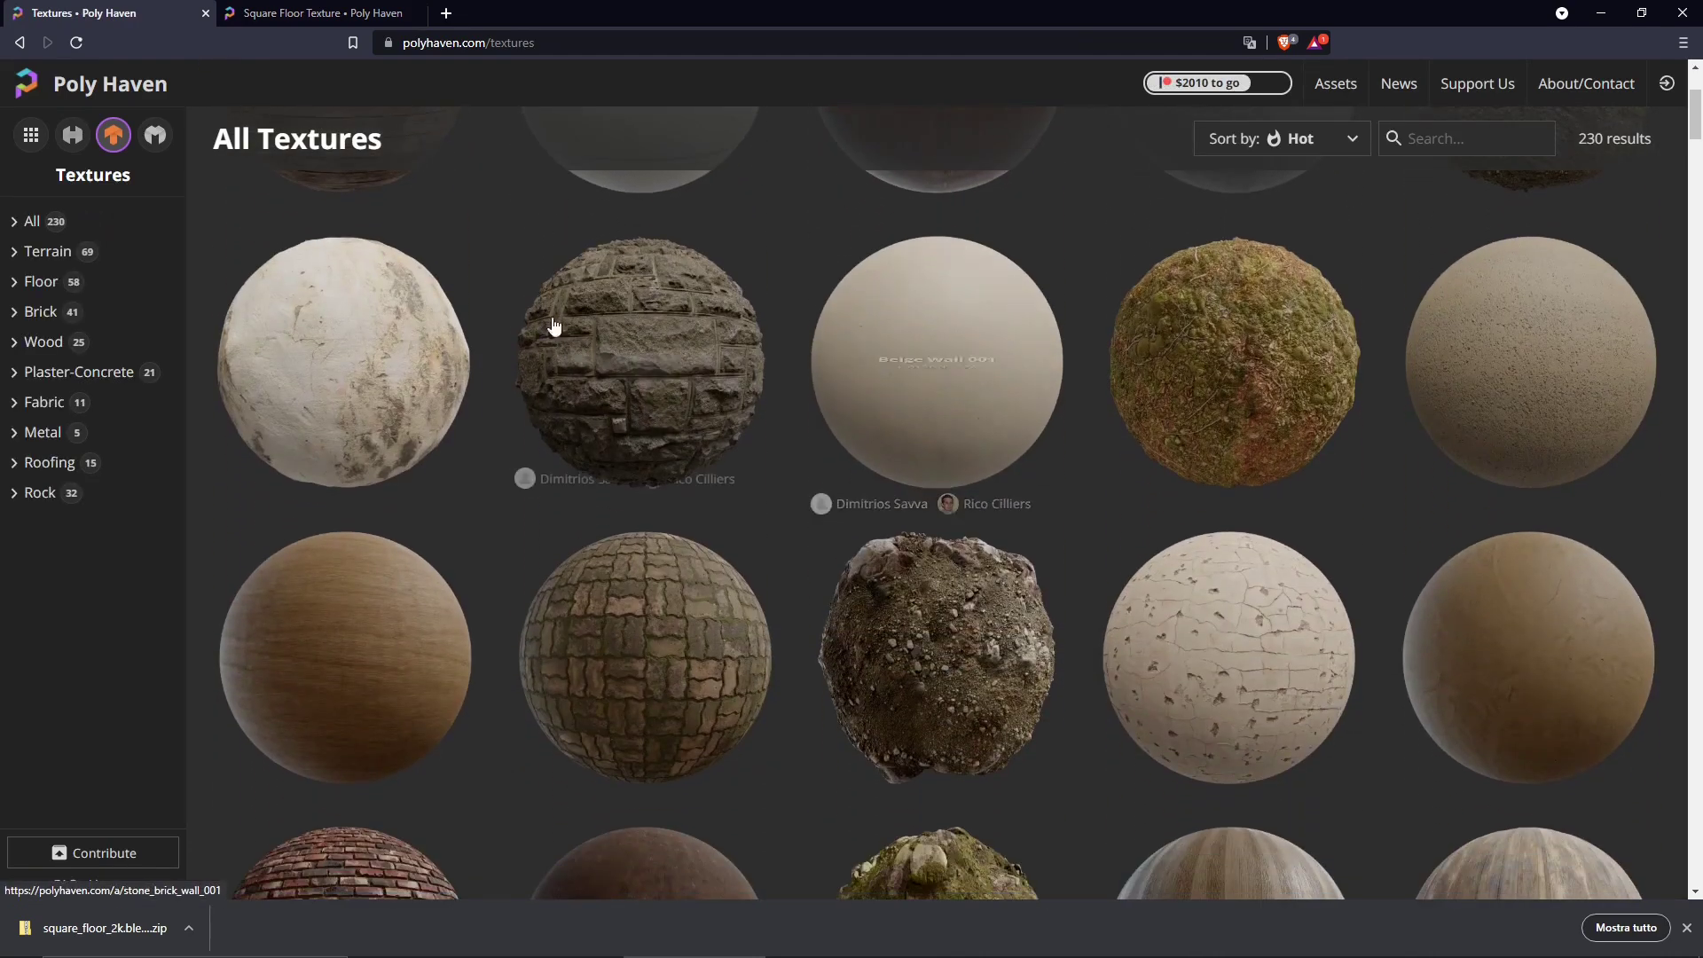
{"action": "scroll", "coordinate": [688, 373], "scroll_direction": "down", "scroll_amount": 1}
{"action": "scroll", "coordinate": [684, 372], "scroll_direction": "down", "scroll_amount": 1}
{"action": "scroll", "coordinate": [682, 374], "scroll_direction": "up", "scroll_amount": 3}
{"action": "scroll", "coordinate": [683, 375], "scroll_direction": "up", "scroll_amount": 1}
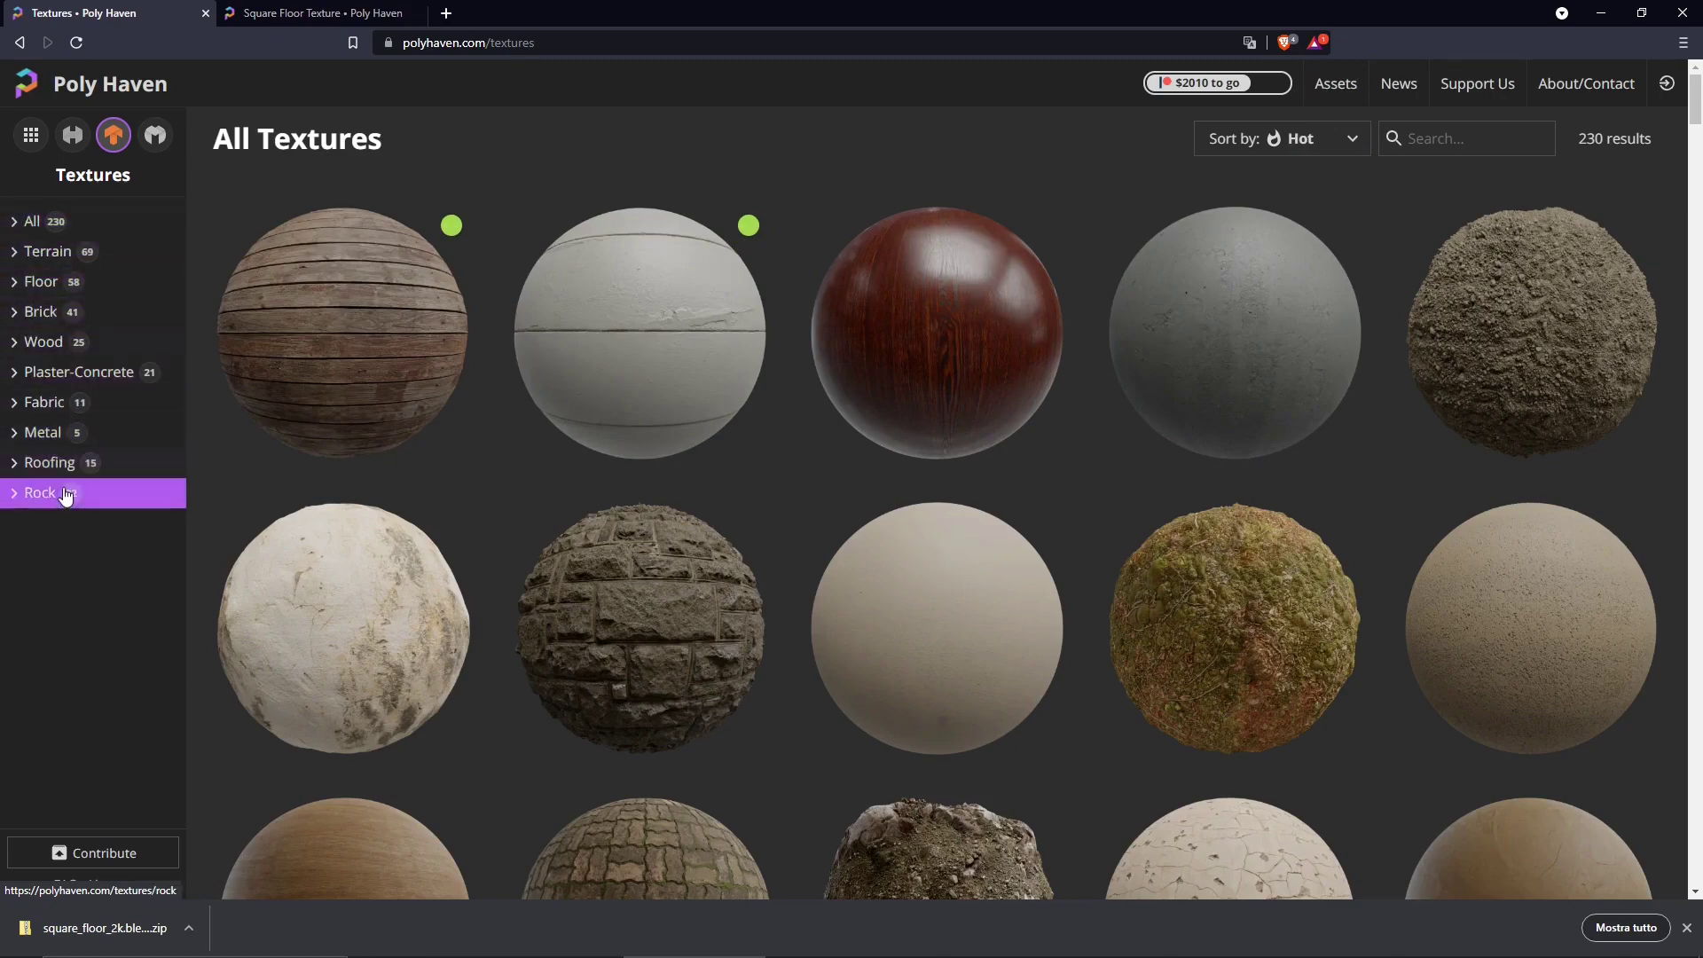
{"action": "scroll", "coordinate": [829, 390], "scroll_direction": "down", "scroll_amount": 4}
{"action": "scroll", "coordinate": [829, 395], "scroll_direction": "down", "scroll_amount": 4}
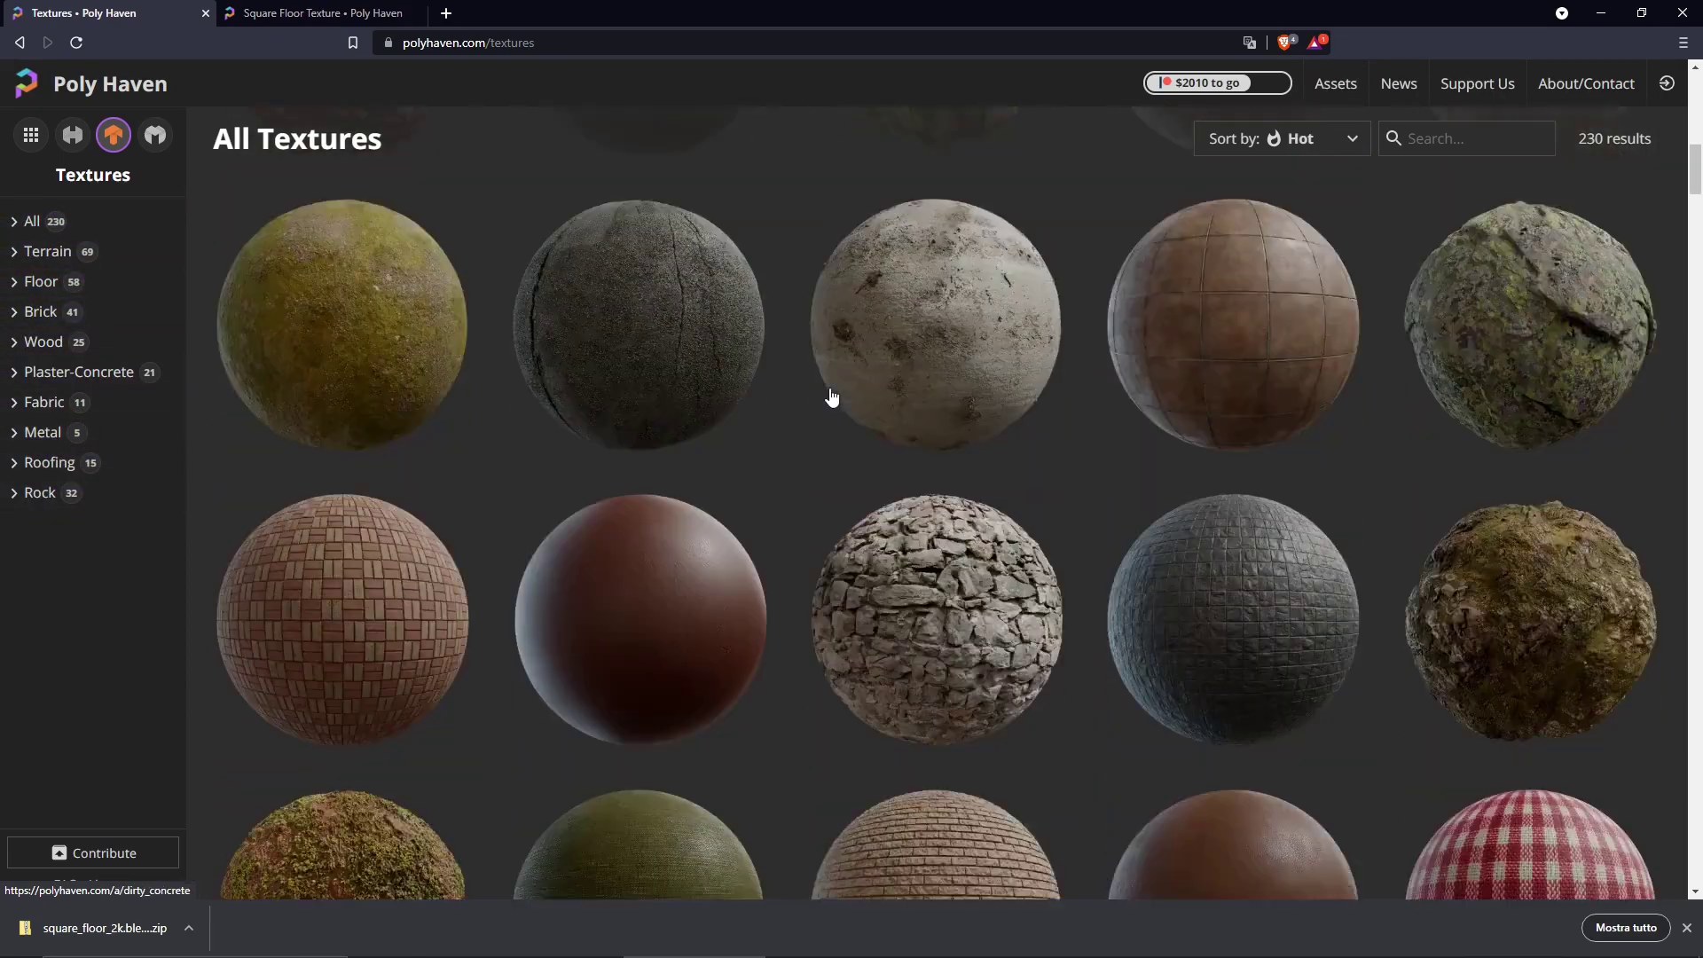
{"action": "scroll", "coordinate": [829, 395], "scroll_direction": "down", "scroll_amount": 4}
{"action": "scroll", "coordinate": [829, 396], "scroll_direction": "down", "scroll_amount": 3}
{"action": "scroll", "coordinate": [829, 396], "scroll_direction": "down", "scroll_amount": 2}
{"action": "scroll", "coordinate": [829, 396], "scroll_direction": "down", "scroll_amount": 3}
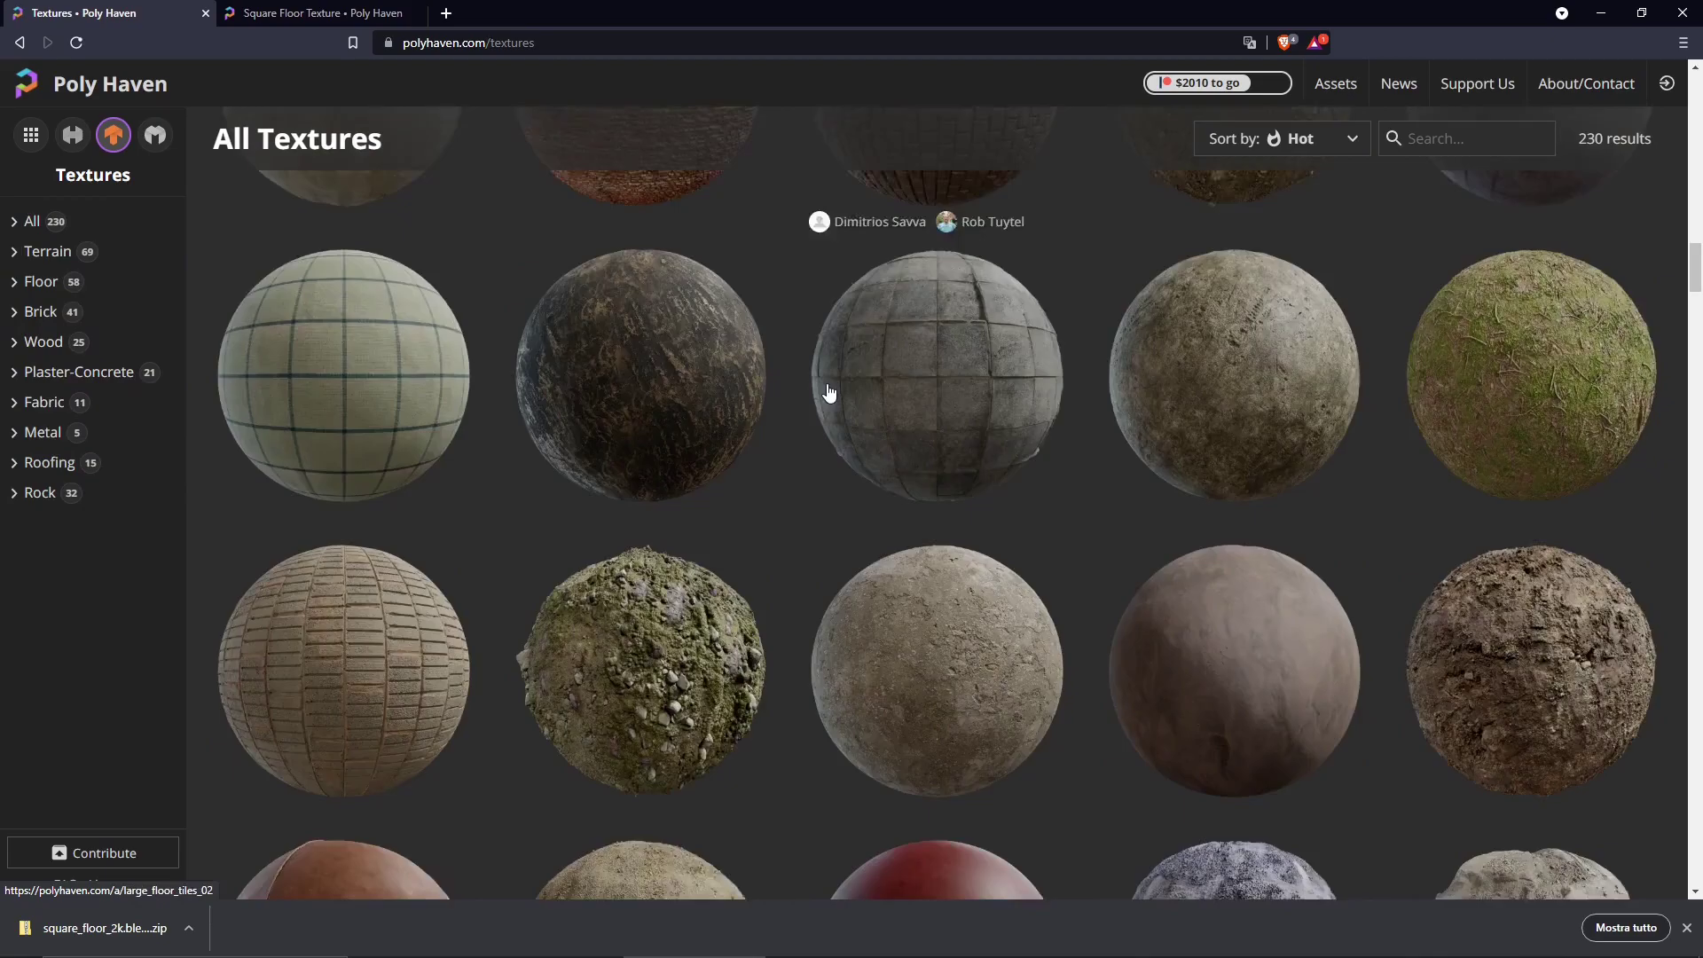
{"action": "scroll", "coordinate": [825, 388], "scroll_direction": "down", "scroll_amount": 3}
{"action": "scroll", "coordinate": [825, 387], "scroll_direction": "down", "scroll_amount": 3}
{"action": "scroll", "coordinate": [821, 388], "scroll_direction": "down", "scroll_amount": 3}
{"action": "scroll", "coordinate": [822, 389], "scroll_direction": "down", "scroll_amount": 3}
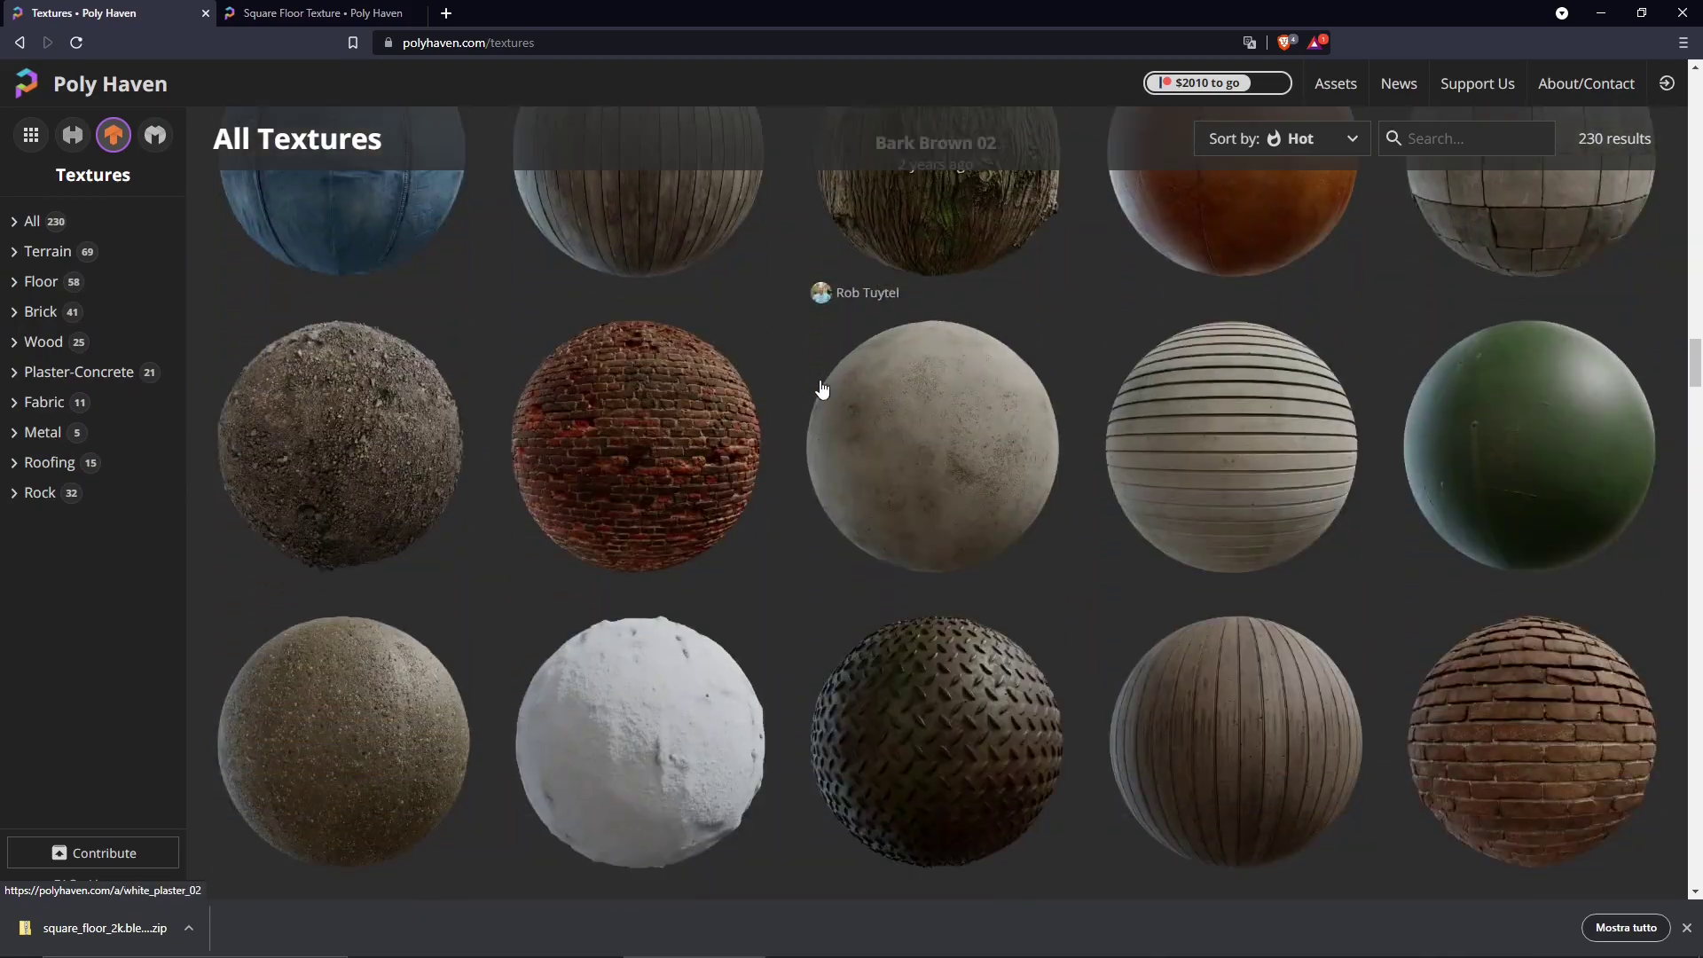
{"action": "scroll", "coordinate": [821, 390], "scroll_direction": "down", "scroll_amount": 3}
{"action": "scroll", "coordinate": [821, 385], "scroll_direction": "up", "scroll_amount": 4}
{"action": "scroll", "coordinate": [821, 405], "scroll_direction": "up", "scroll_amount": 5}
{"action": "scroll", "coordinate": [821, 407], "scroll_direction": "up", "scroll_amount": 4}
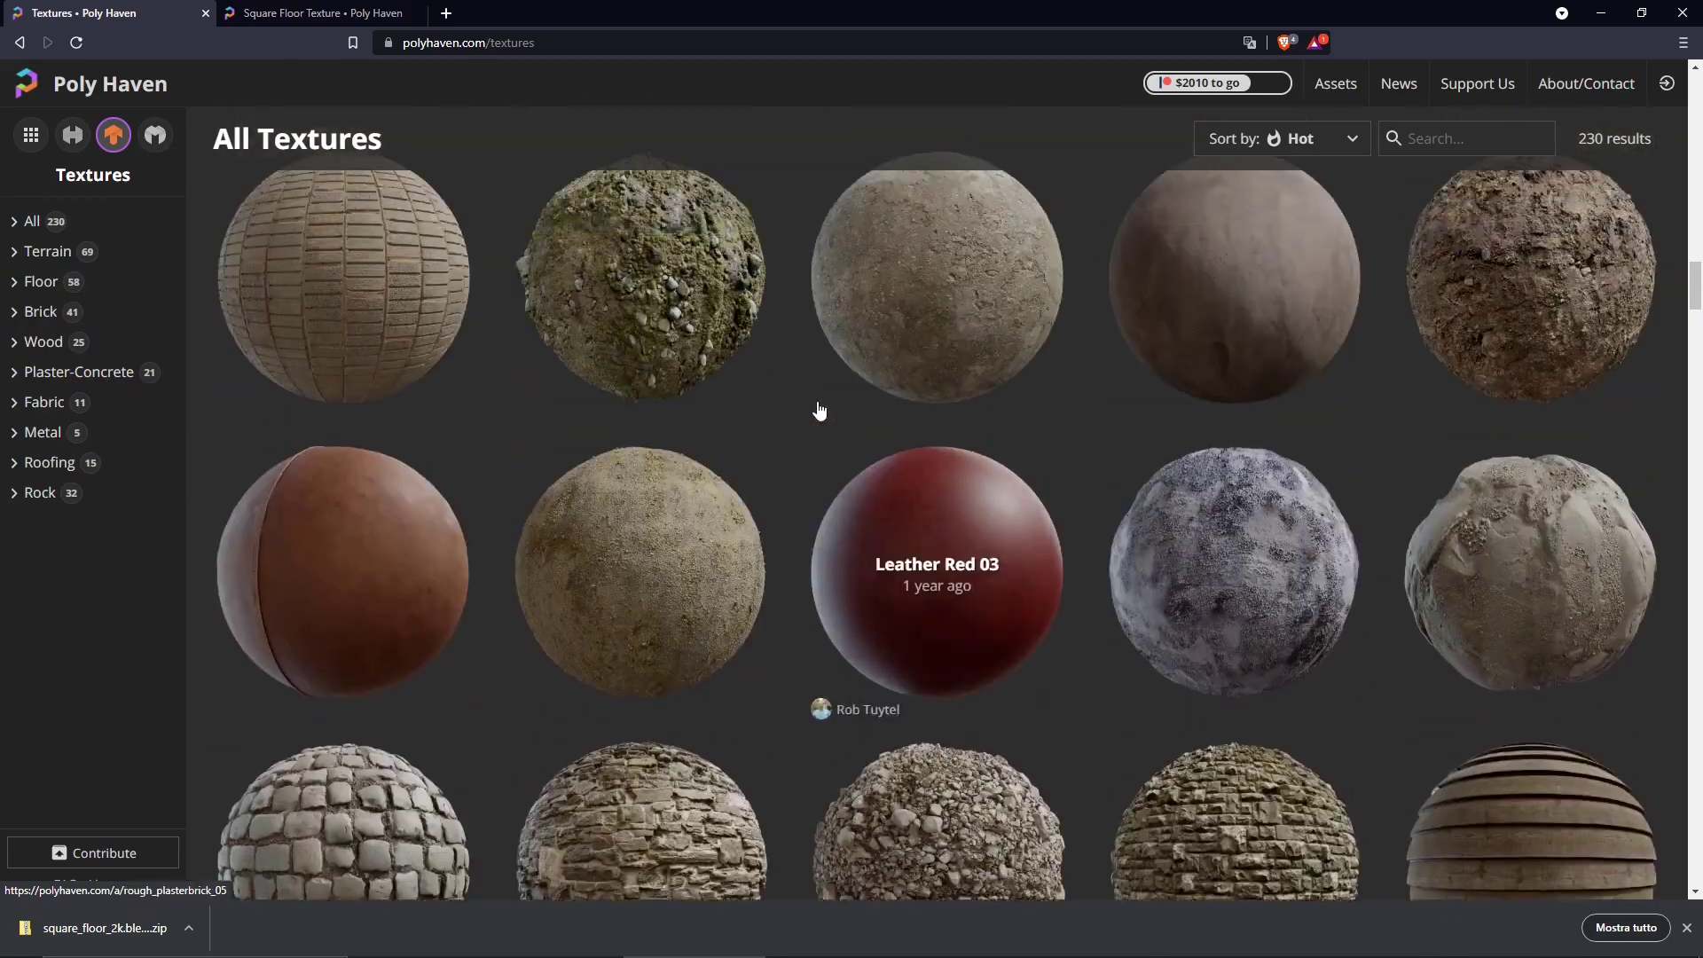
{"action": "scroll", "coordinate": [814, 407], "scroll_direction": "up", "scroll_amount": 4}
{"action": "scroll", "coordinate": [798, 403], "scroll_direction": "up", "scroll_amount": 4}
{"action": "scroll", "coordinate": [811, 422], "scroll_direction": "up", "scroll_amount": 3}
{"action": "scroll", "coordinate": [806, 431], "scroll_direction": "up", "scroll_amount": 5}
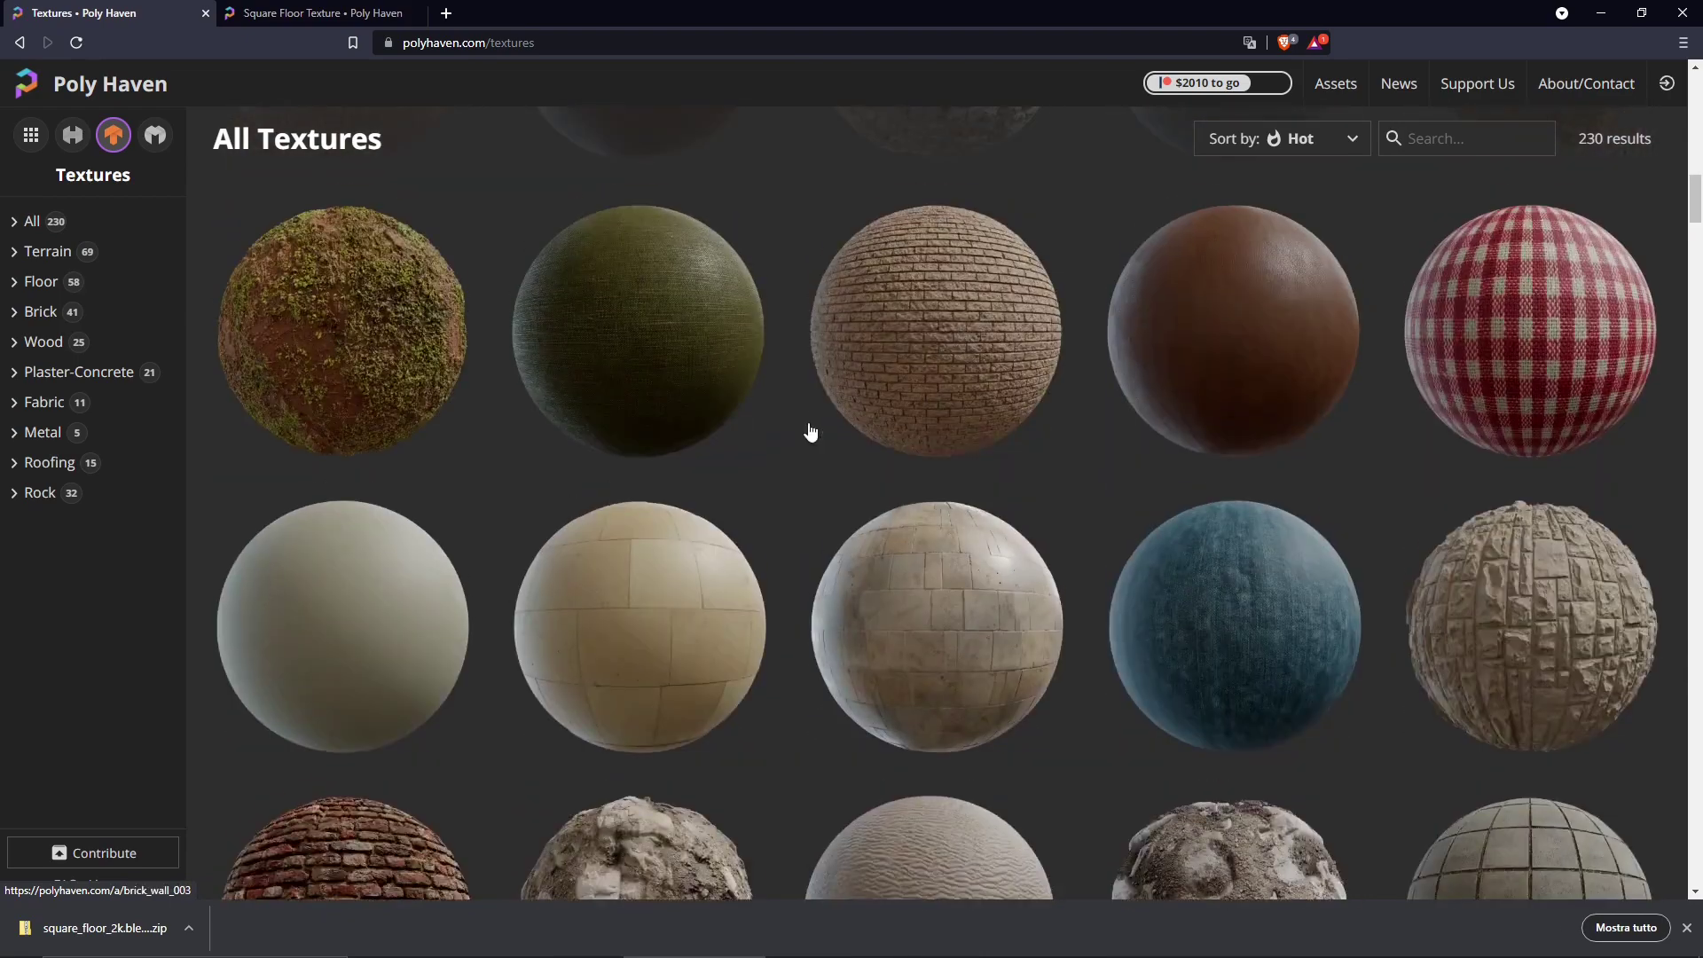
{"action": "scroll", "coordinate": [810, 430], "scroll_direction": "up", "scroll_amount": 2}
{"action": "scroll", "coordinate": [812, 429], "scroll_direction": "up", "scroll_amount": 1}
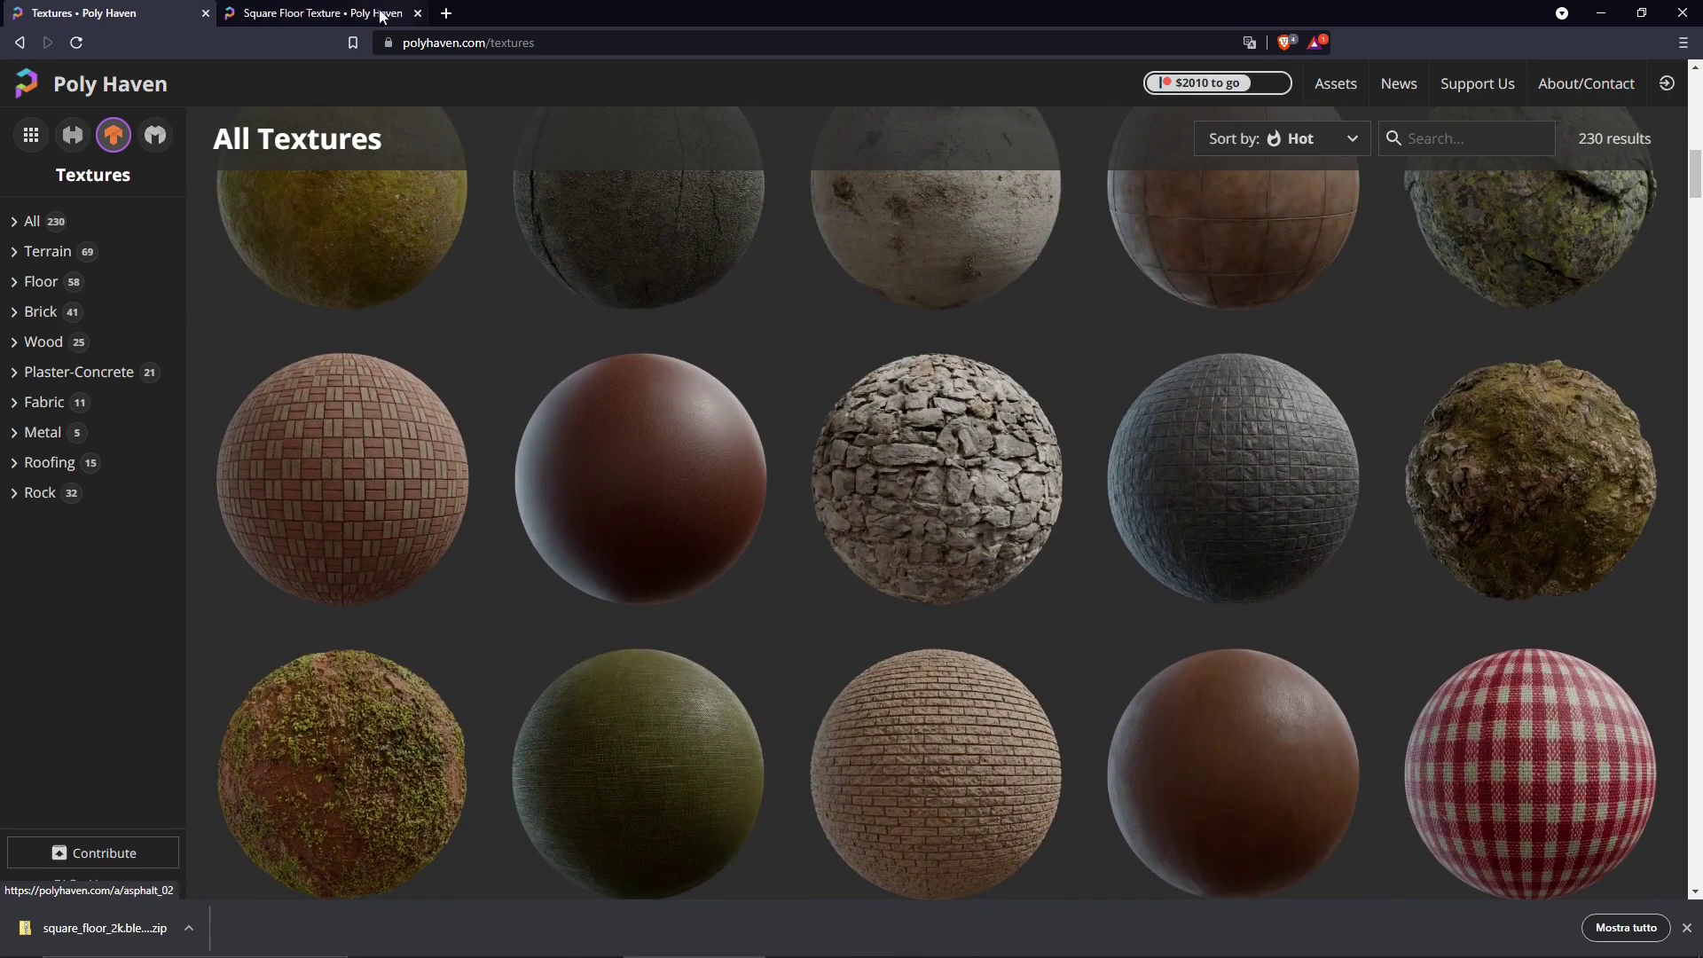
- Reopen Square Floor and view its dark sphere, clay and textured previews, then 3D view
{"action": "left_click", "coordinate": [251, 13]}
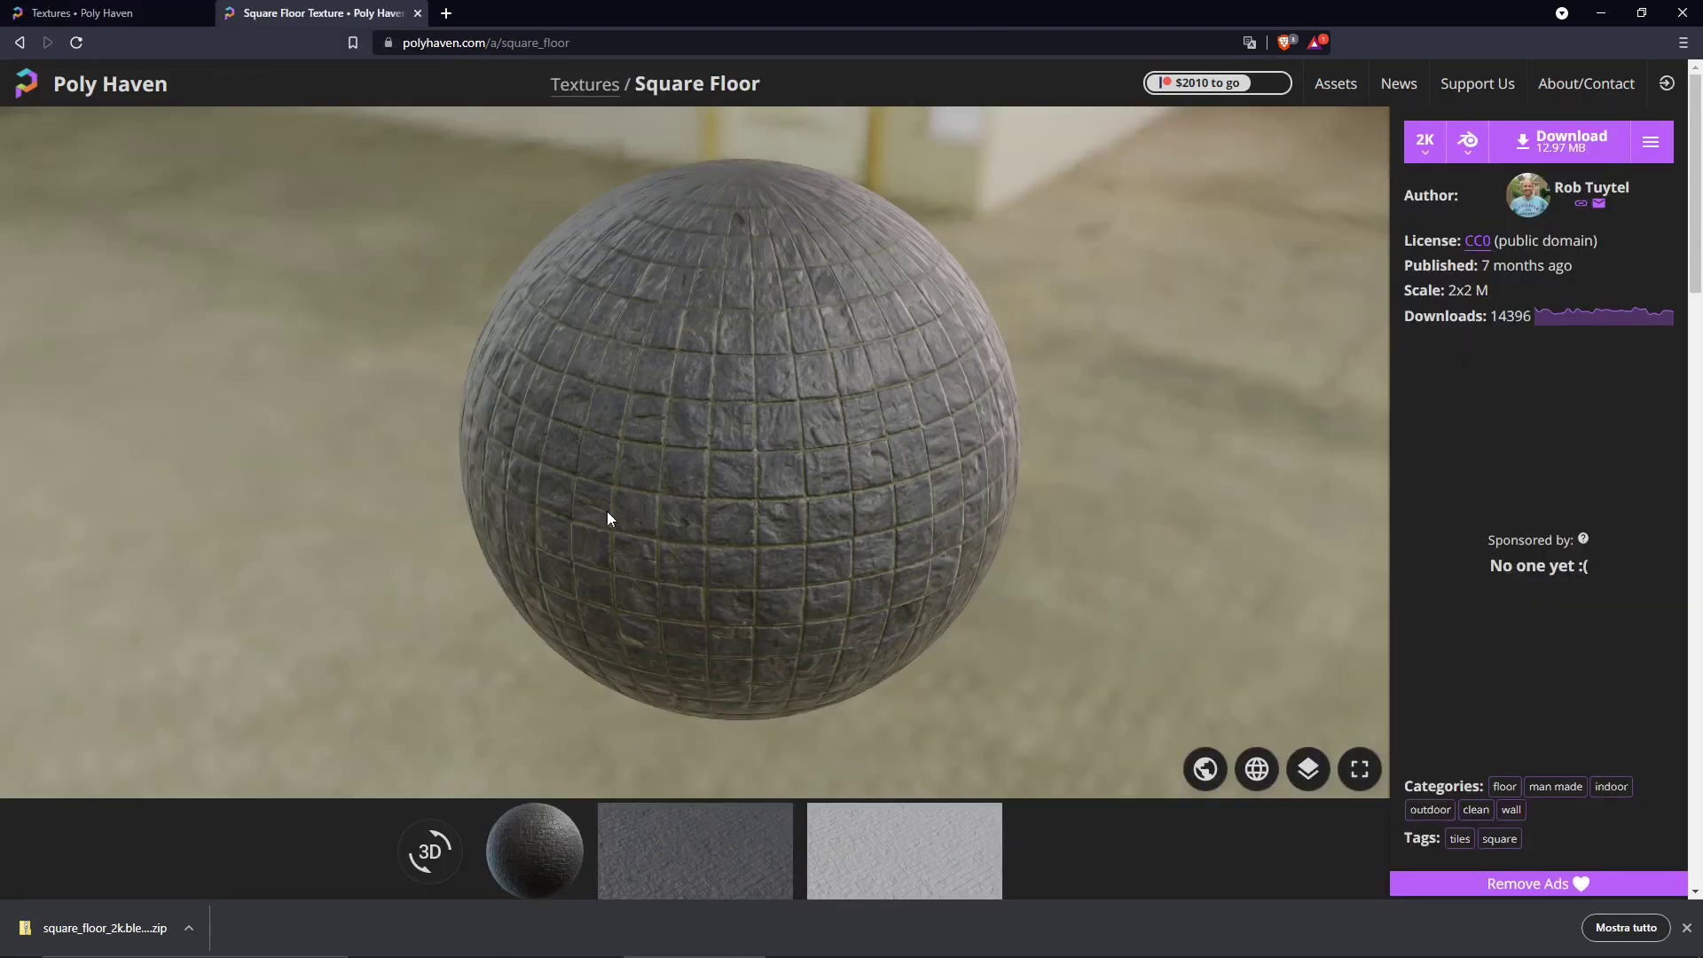
{"action": "left_click", "coordinate": [566, 869]}
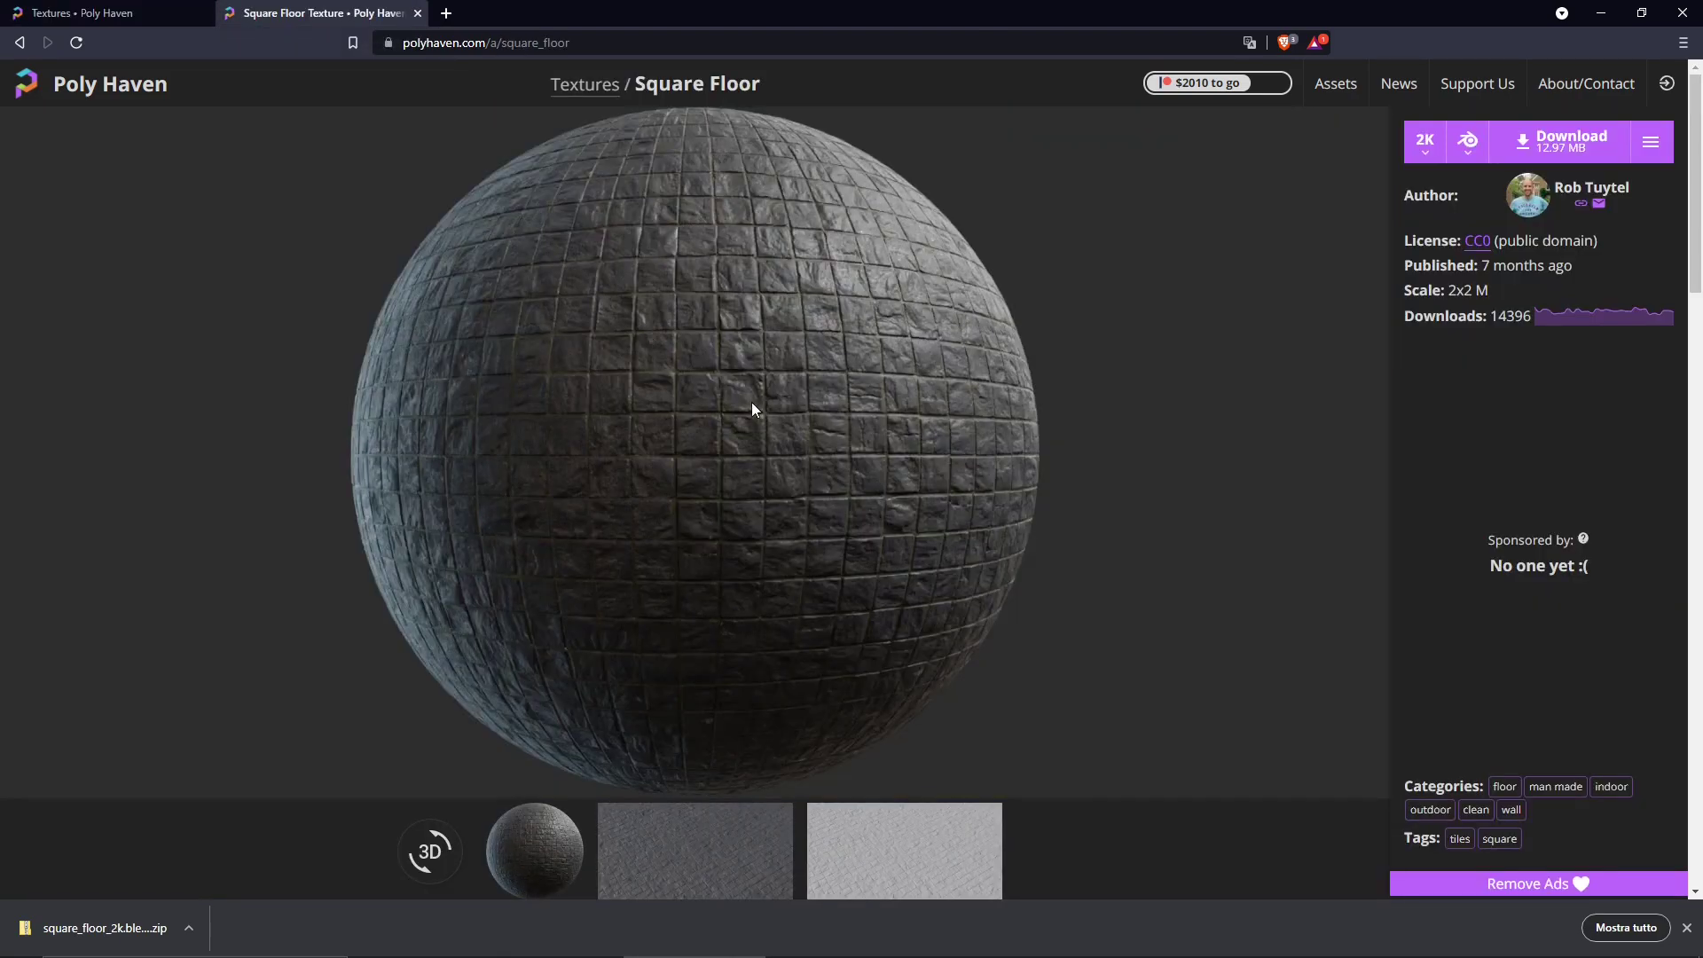
{"action": "left_click", "coordinate": [906, 870]}
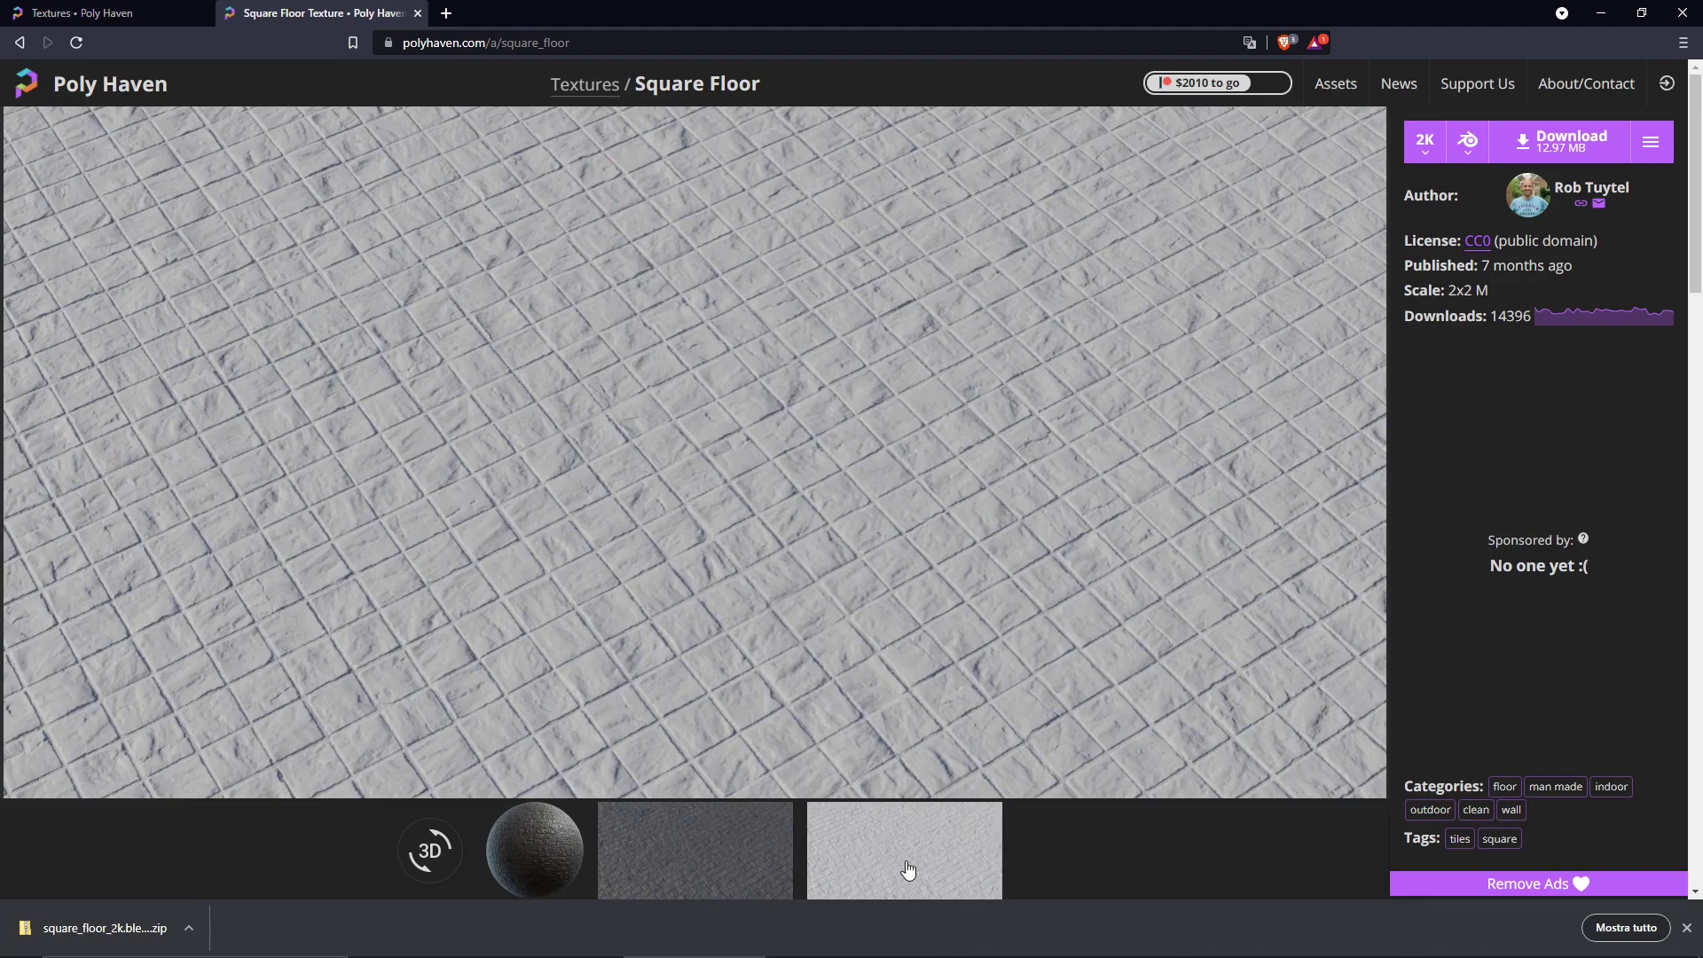
{"action": "left_click", "coordinate": [753, 852]}
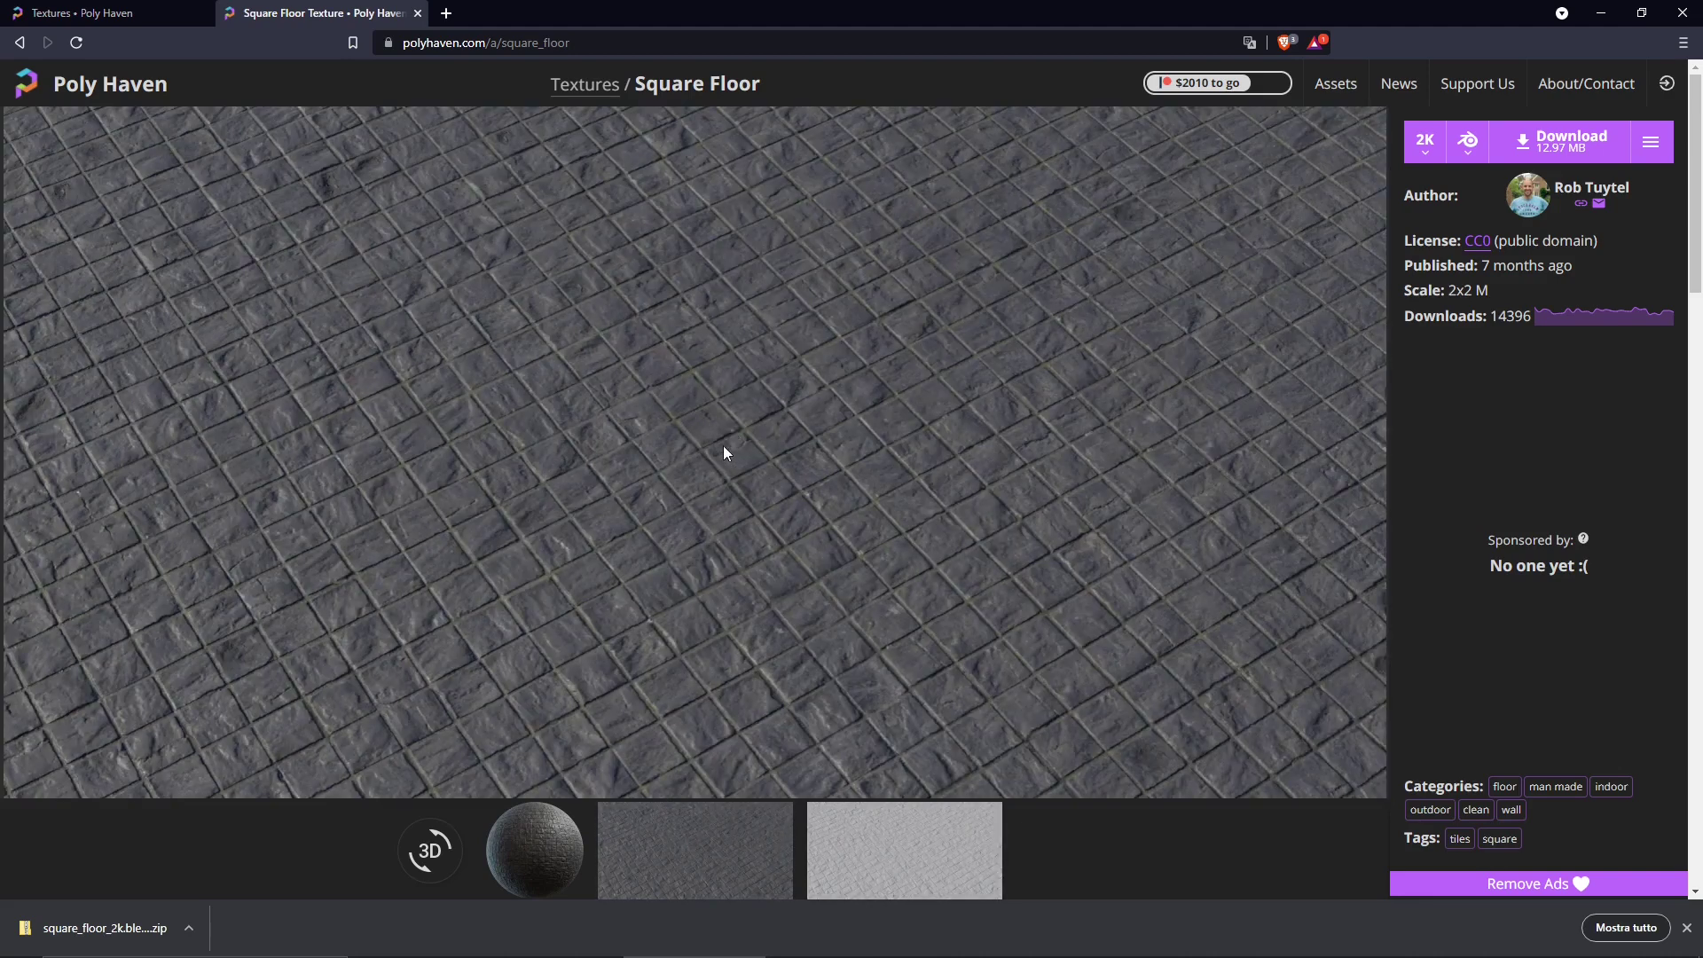
{"action": "left_click", "coordinate": [430, 852]}
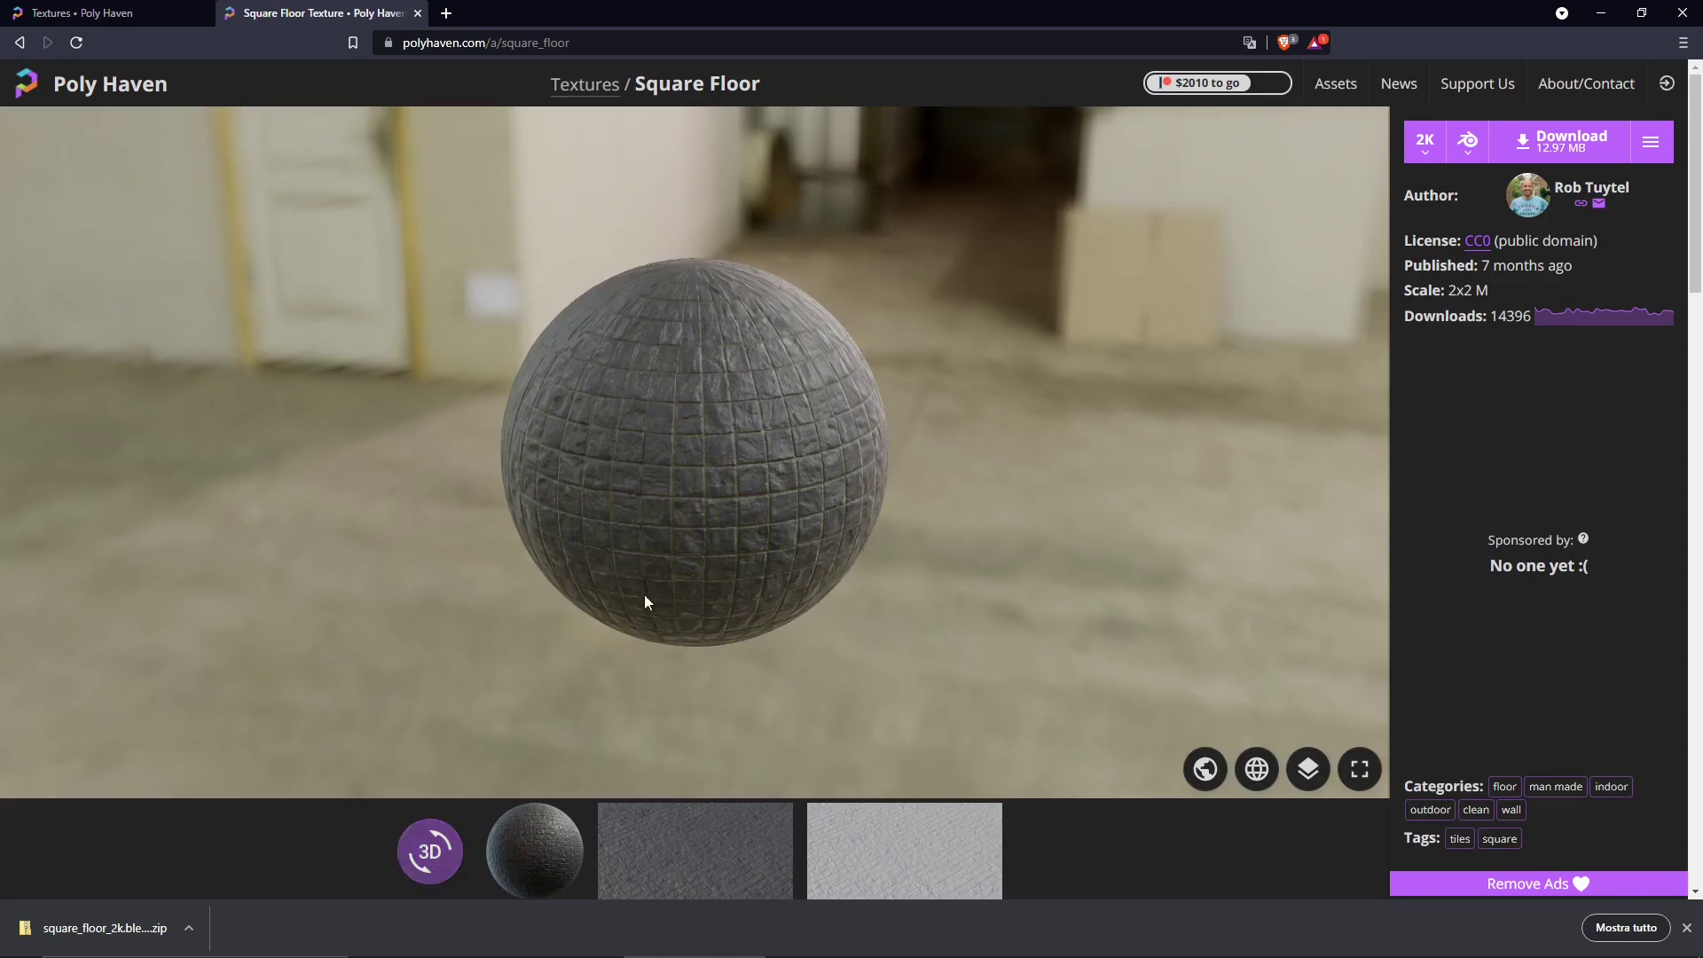
- Orbit the Square Floor 3D sphere preview, then show the 1K–8K download resolutions
{"action": "mouse_move", "coordinate": [643, 595]}
{"action": "left_mouse_down"}
{"action": "mouse_move", "coordinate": [478, 511]}
{"action": "mouse_move", "coordinate": [536, 482]}
{"action": "left_mouse_up"}
{"action": "scroll", "coordinate": [626, 437], "scroll_direction": "up", "scroll_amount": 2}
{"action": "scroll", "coordinate": [680, 446], "scroll_direction": "up", "scroll_amount": 3}
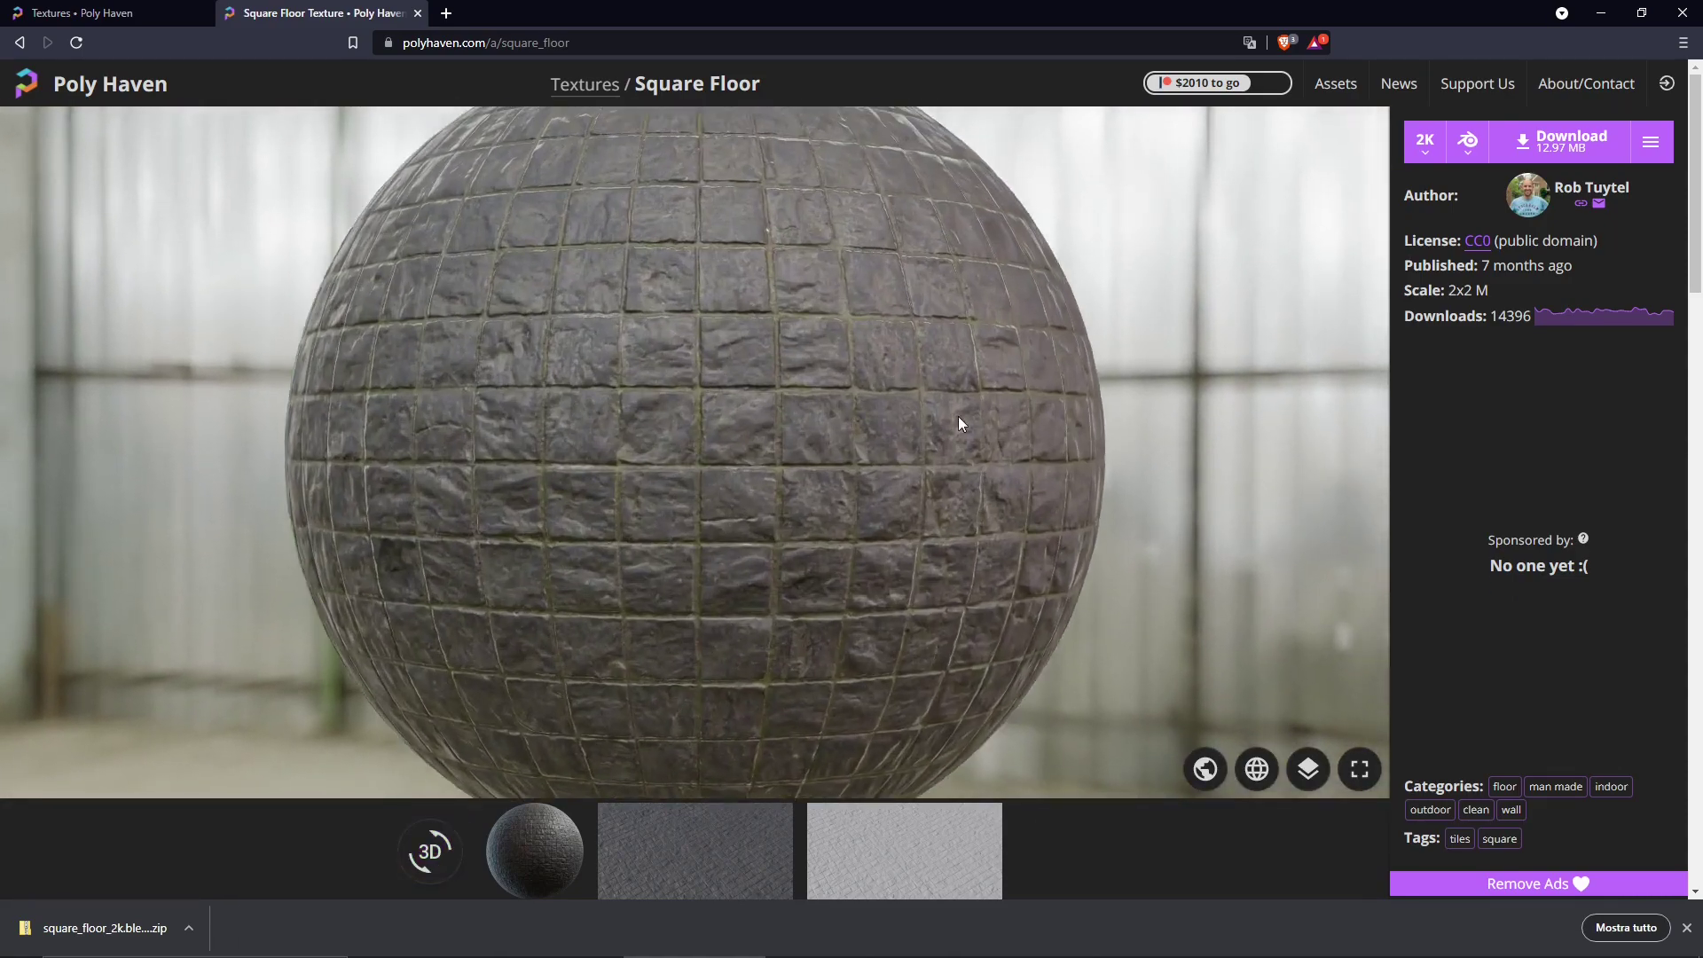
{"action": "mouse_move", "coordinate": [959, 417]}
{"action": "left_mouse_down"}
{"action": "mouse_move", "coordinate": [813, 453]}
{"action": "mouse_move", "coordinate": [896, 375]}
{"action": "mouse_move", "coordinate": [948, 369]}
{"action": "mouse_move", "coordinate": [451, 277]}
{"action": "mouse_move", "coordinate": [652, 392]}
{"action": "mouse_move", "coordinate": [704, 387]}
{"action": "mouse_move", "coordinate": [674, 450]}
{"action": "left_mouse_up"}
{"action": "scroll", "coordinate": [762, 436], "scroll_direction": "down", "scroll_amount": 1}
{"action": "scroll", "coordinate": [762, 438], "scroll_direction": "down", "scroll_amount": 2}
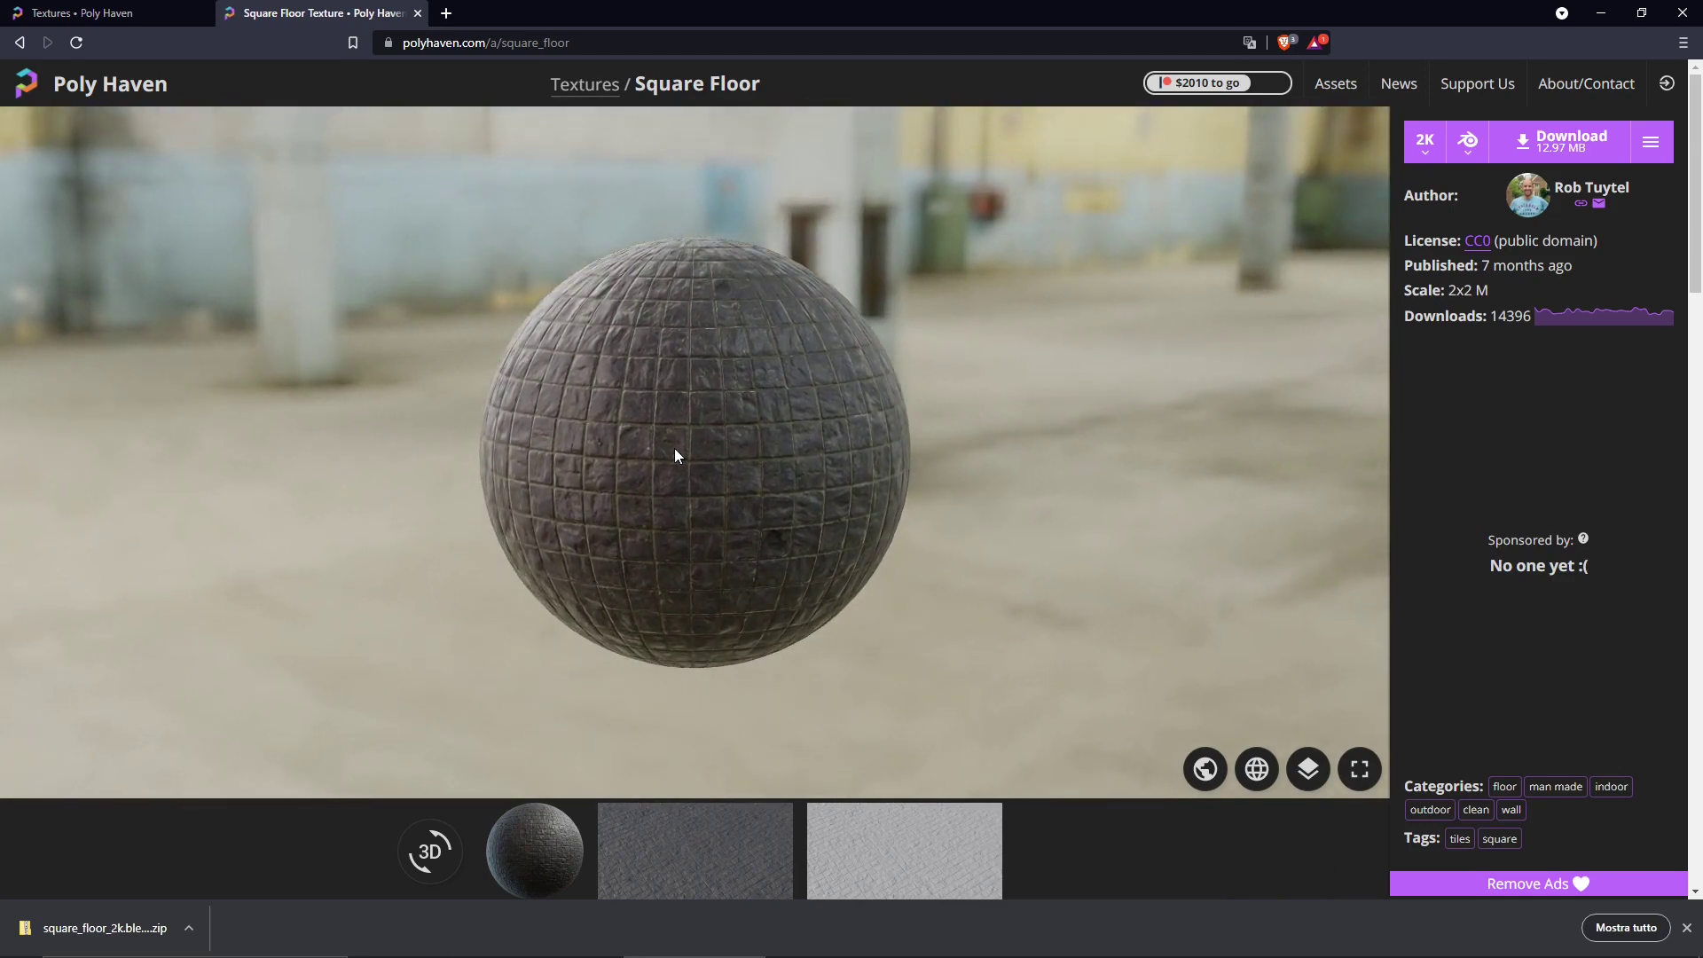
{"action": "mouse_move", "coordinate": [674, 456]}
{"action": "left_mouse_down"}
{"action": "mouse_move", "coordinate": [613, 526]}
{"action": "mouse_move", "coordinate": [672, 511]}
{"action": "mouse_move", "coordinate": [669, 486]}
{"action": "left_mouse_up"}
{"action": "scroll", "coordinate": [626, 498], "scroll_direction": "up", "scroll_amount": 3}
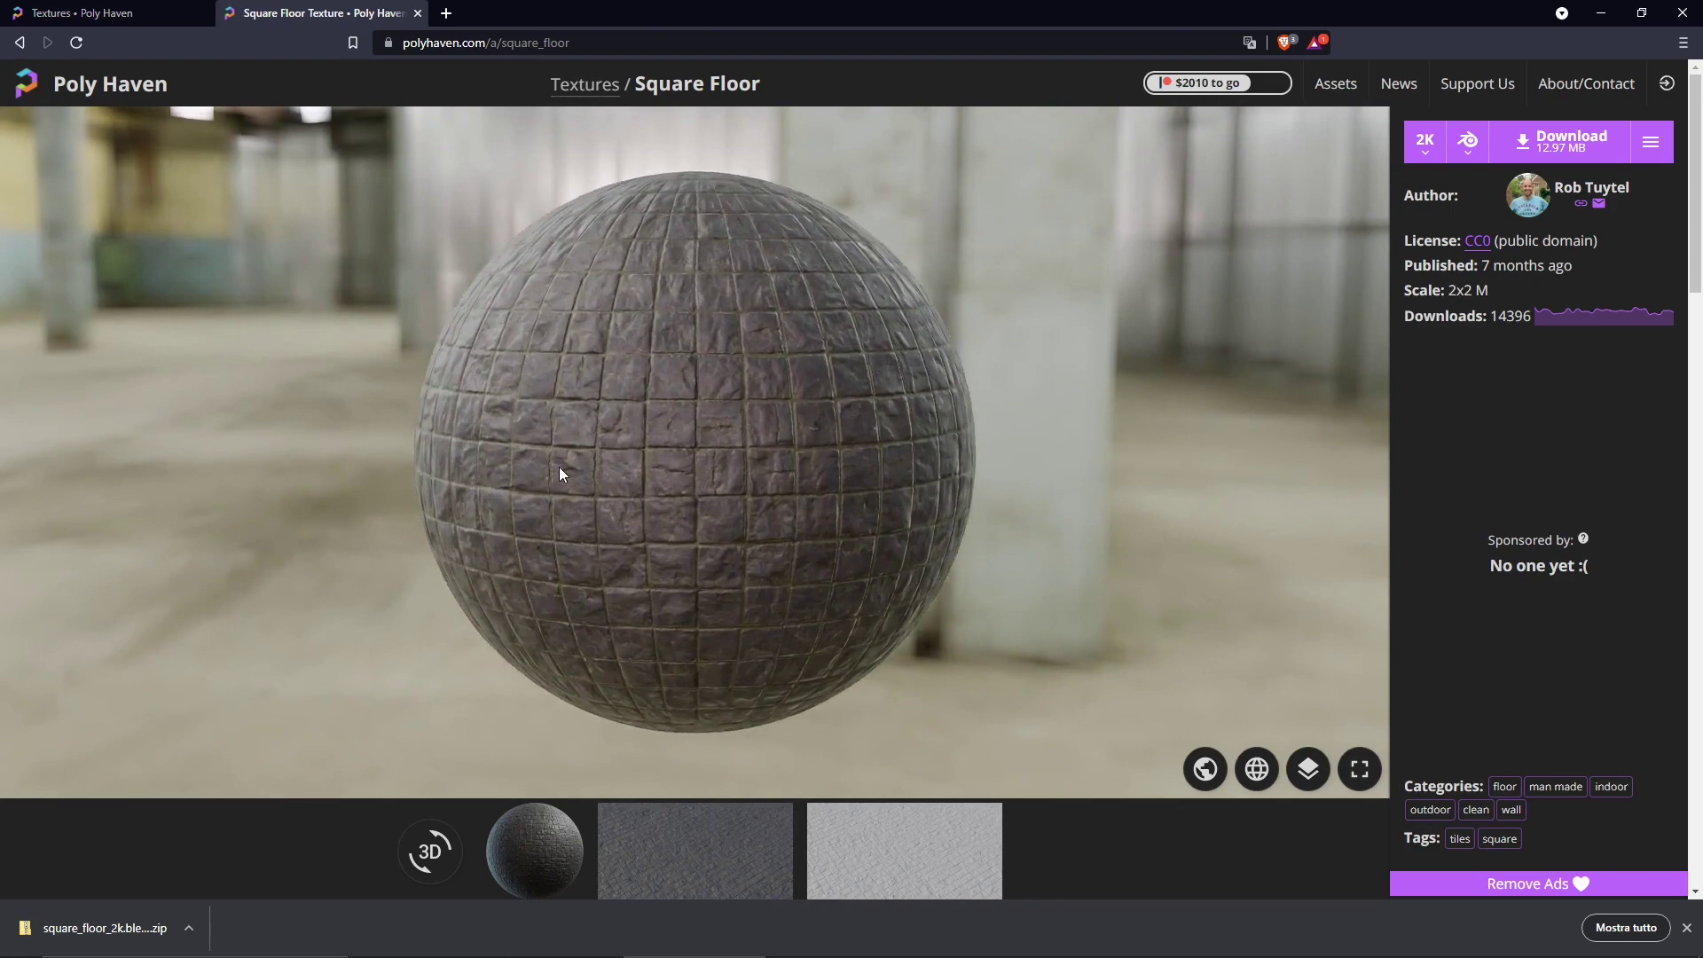
{"action": "left_click_drag", "start_coordinate": [559, 474], "coordinate": [568, 490]}
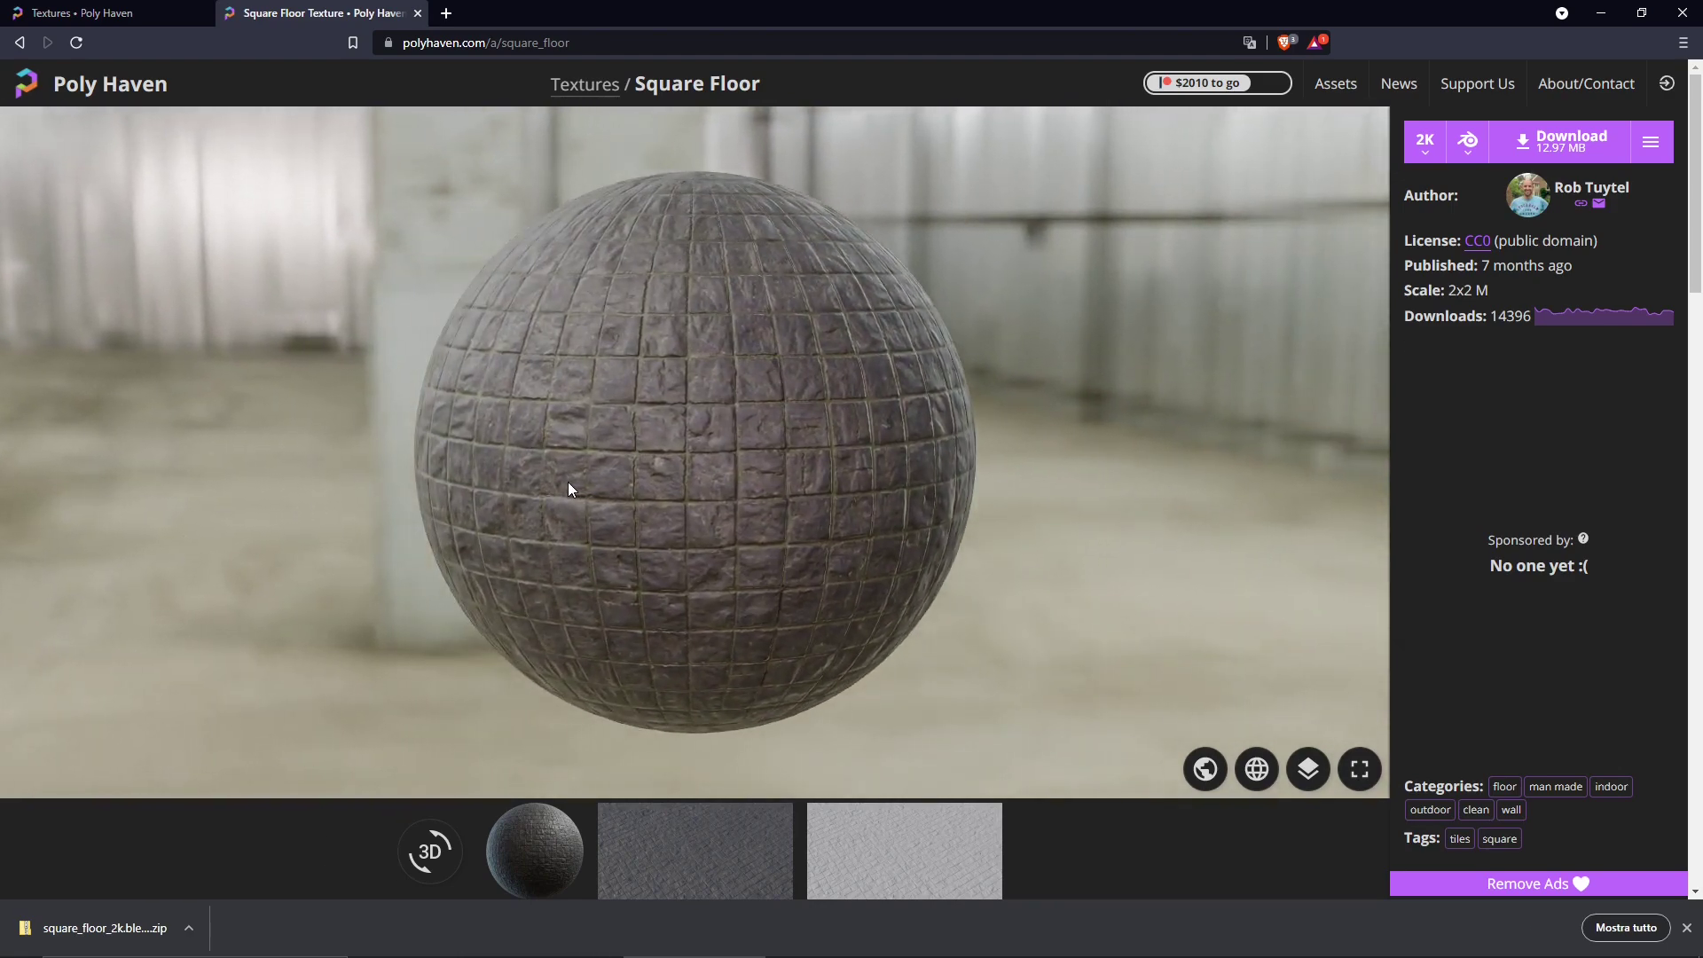
{"action": "mouse_move", "coordinate": [569, 482]}
{"action": "left_mouse_down"}
{"action": "mouse_move", "coordinate": [675, 460]}
{"action": "mouse_move", "coordinate": [677, 432]}
{"action": "left_mouse_up"}
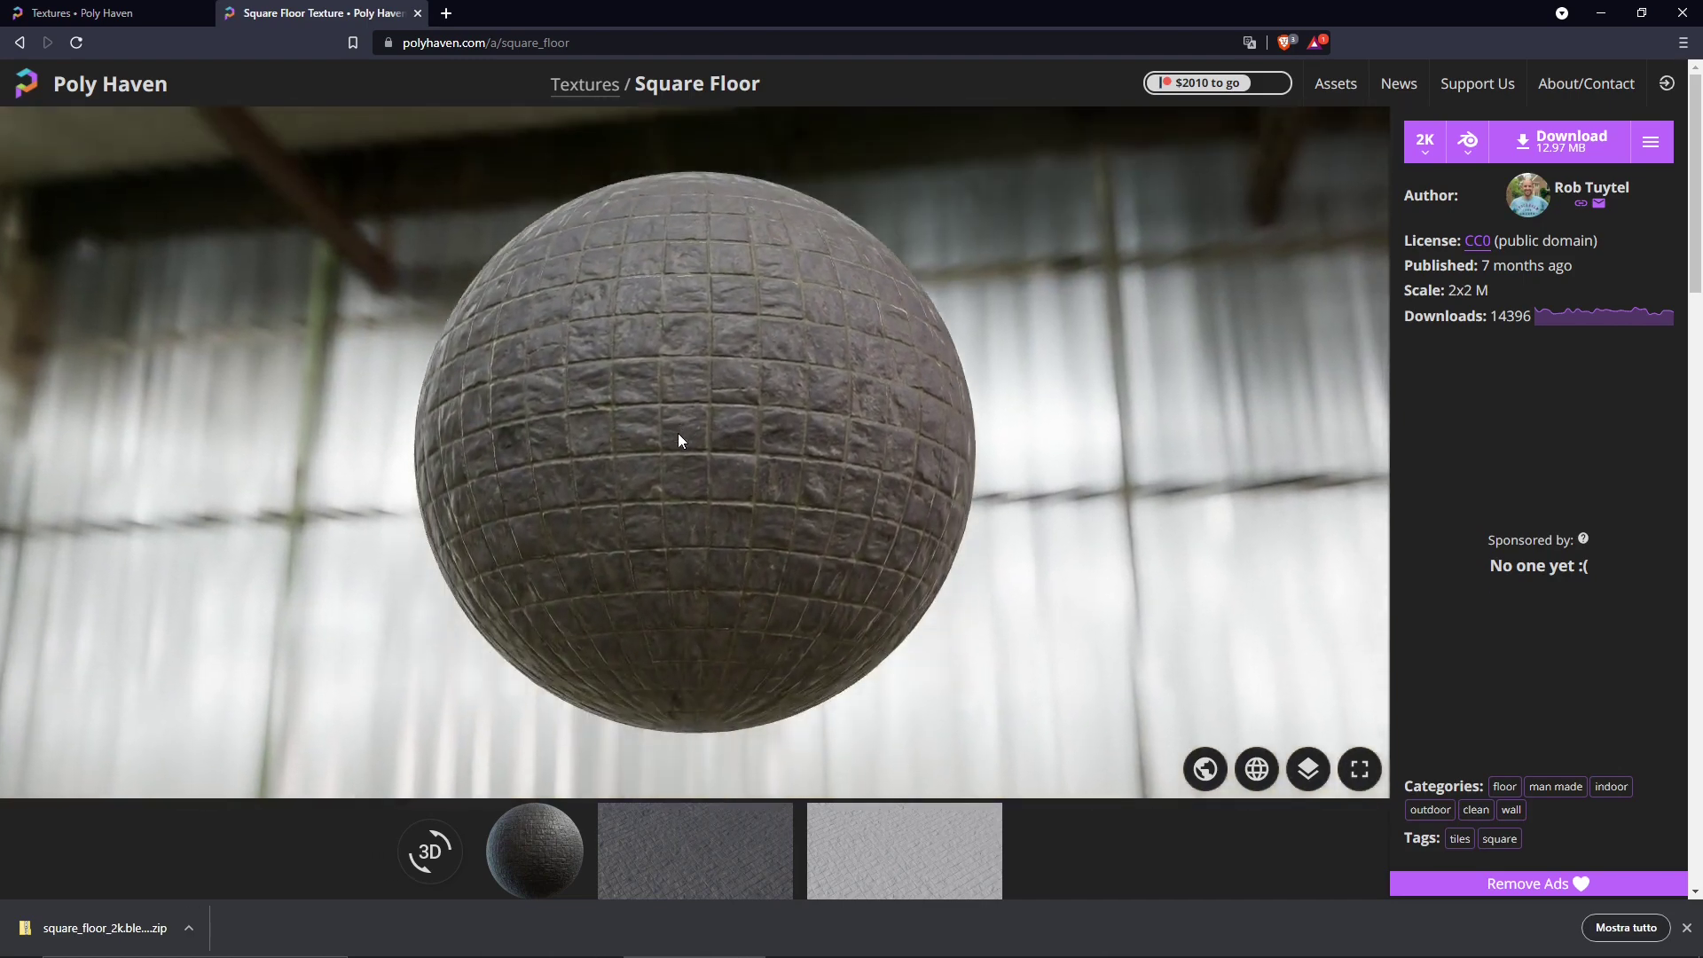
{"action": "mouse_move", "coordinate": [752, 240]}
{"action": "left_mouse_down"}
{"action": "mouse_move", "coordinate": [706, 365]}
{"action": "mouse_move", "coordinate": [660, 359]}
{"action": "left_mouse_up"}
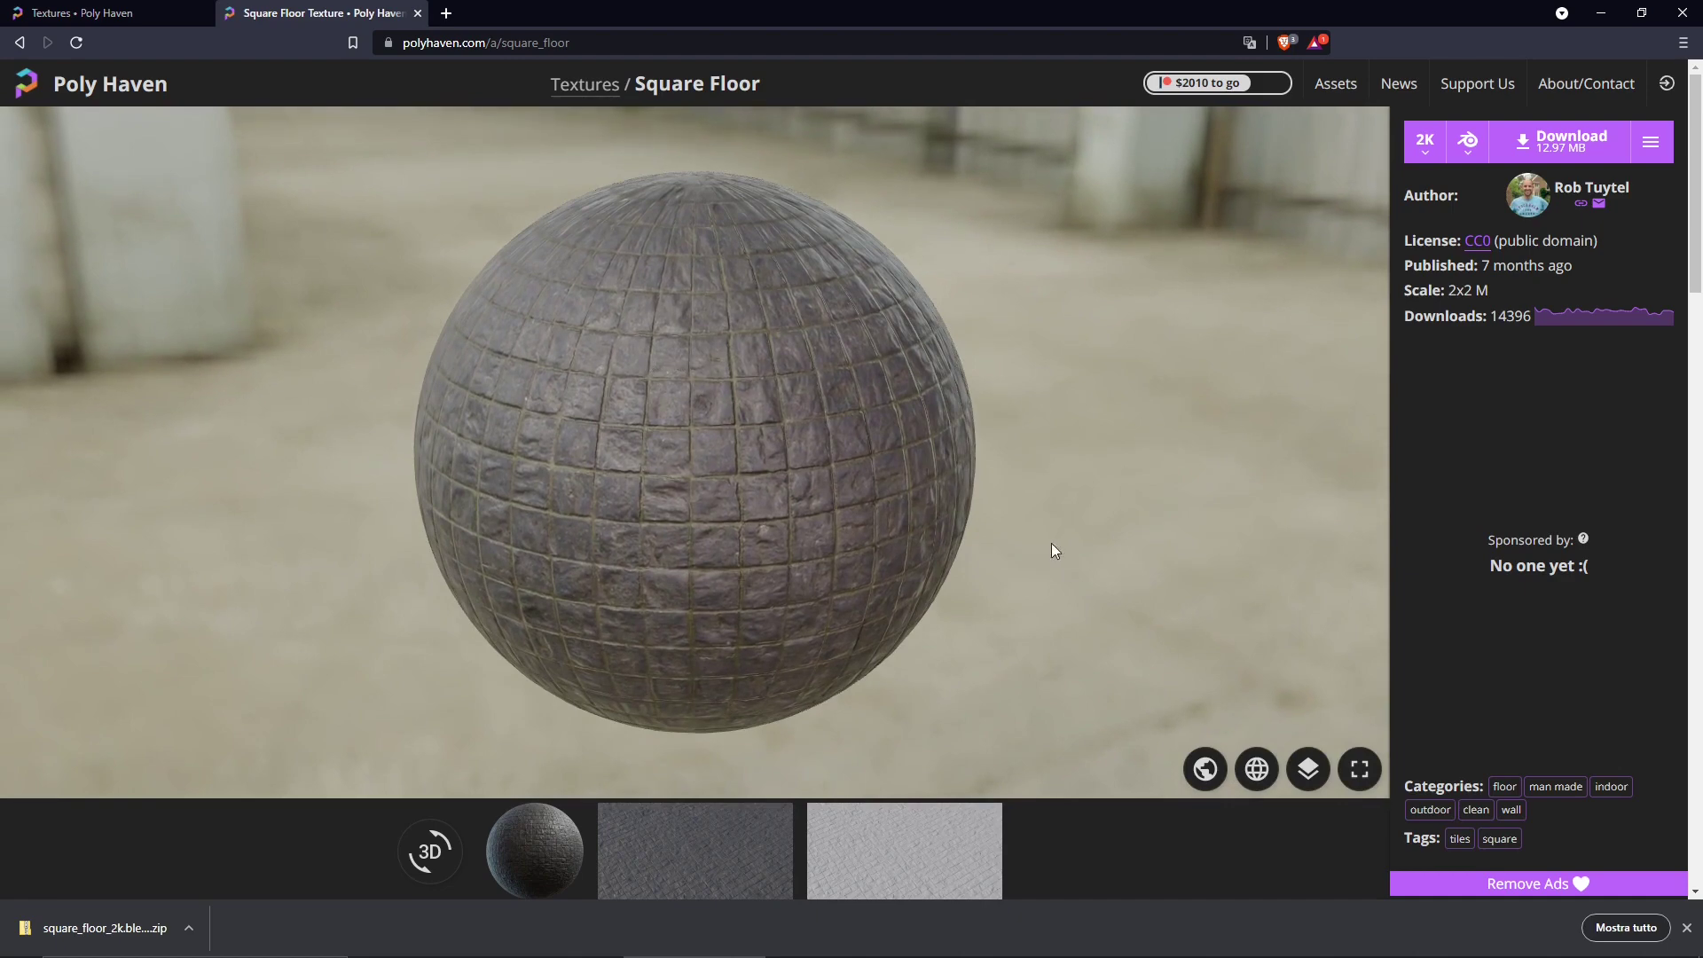
{"action": "left_click_drag", "start_coordinate": [686, 392], "coordinate": [1090, 393]}
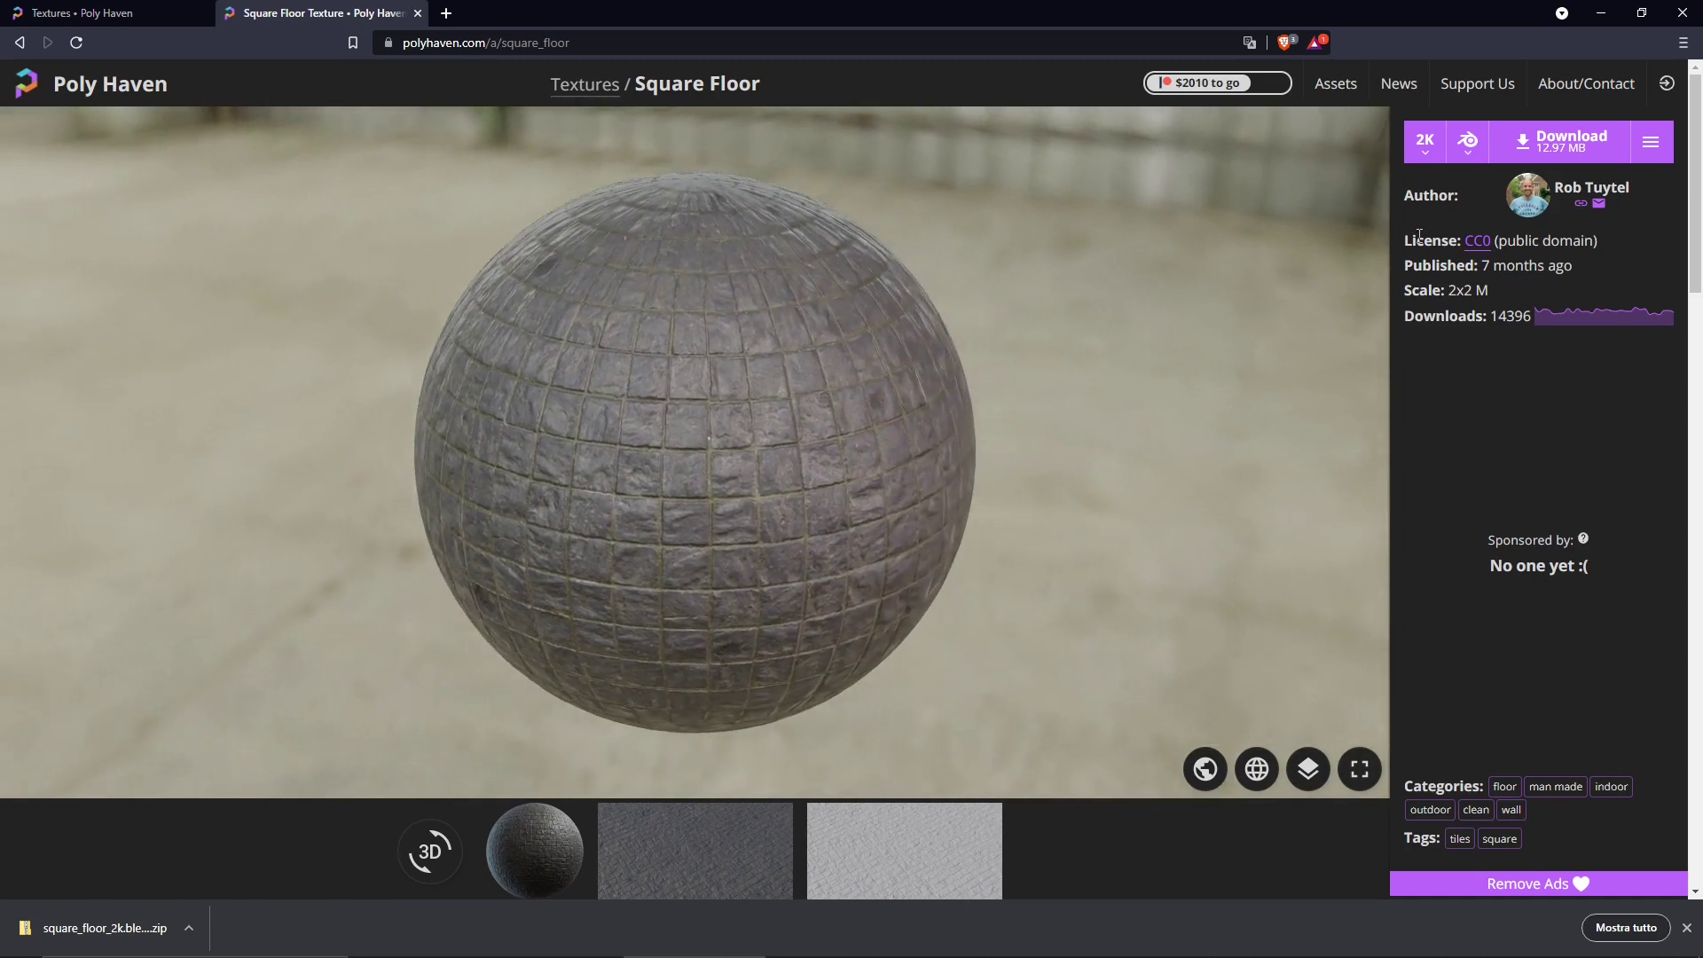
{"action": "left_click", "coordinate": [1425, 156]}
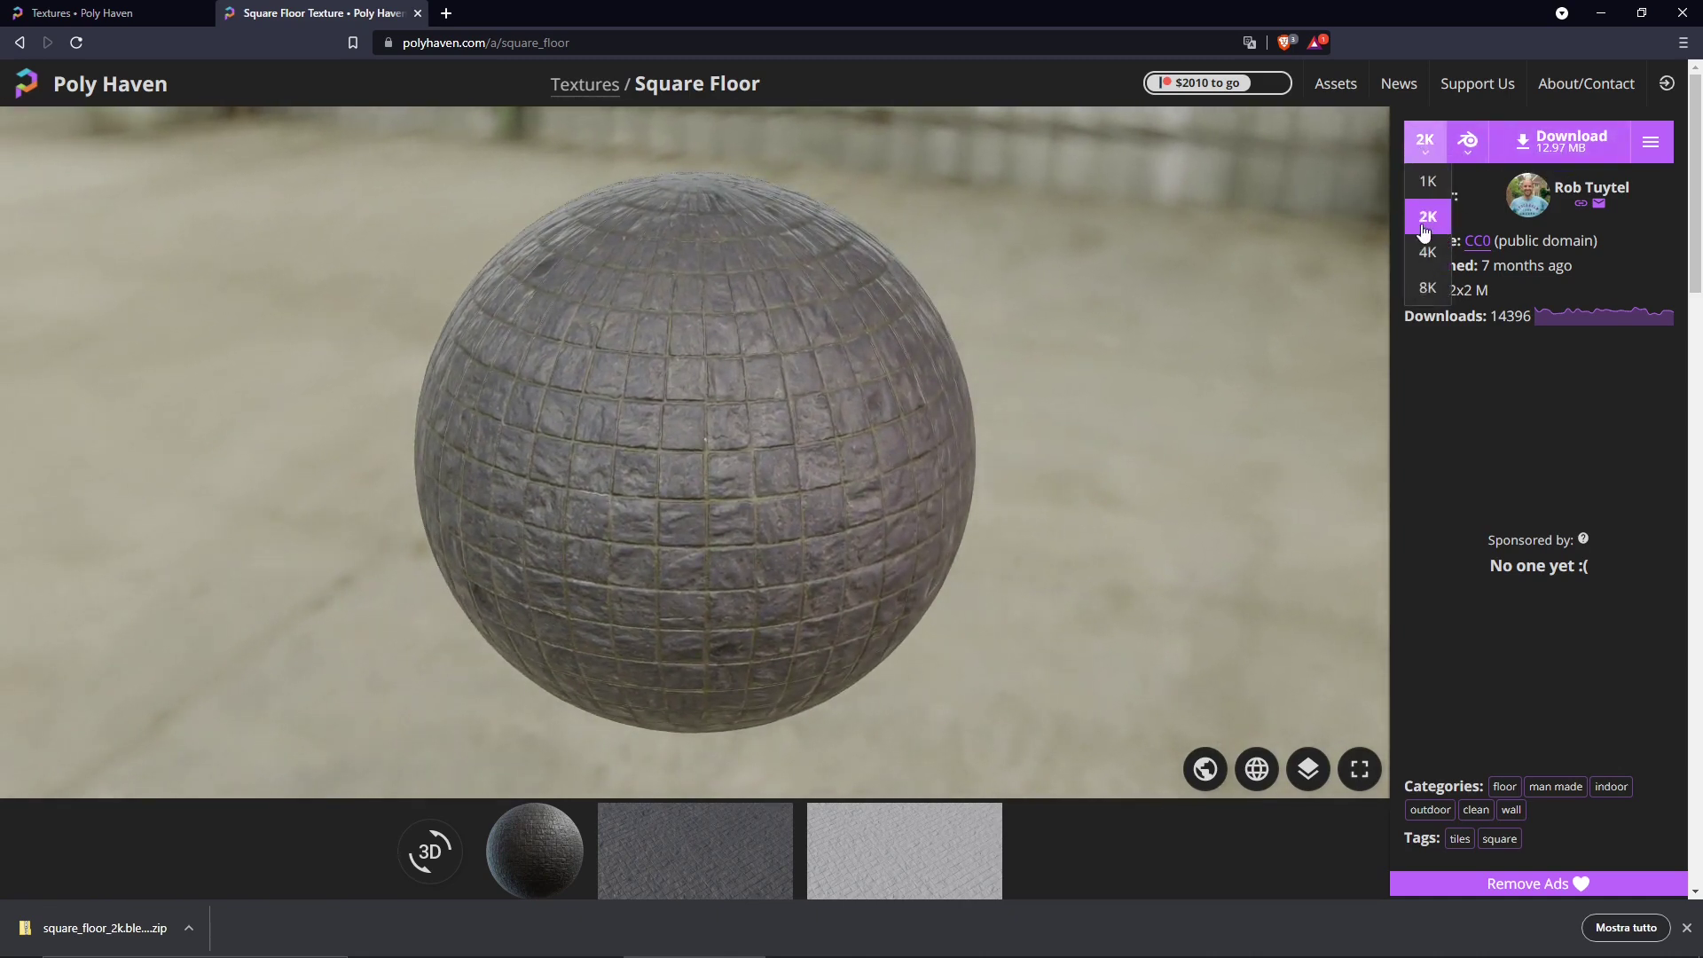
{"action": "left_click", "coordinate": [1426, 216]}
{"action": "left_click", "coordinate": [1427, 158]}
{"action": "left_click", "coordinate": [1432, 227]}
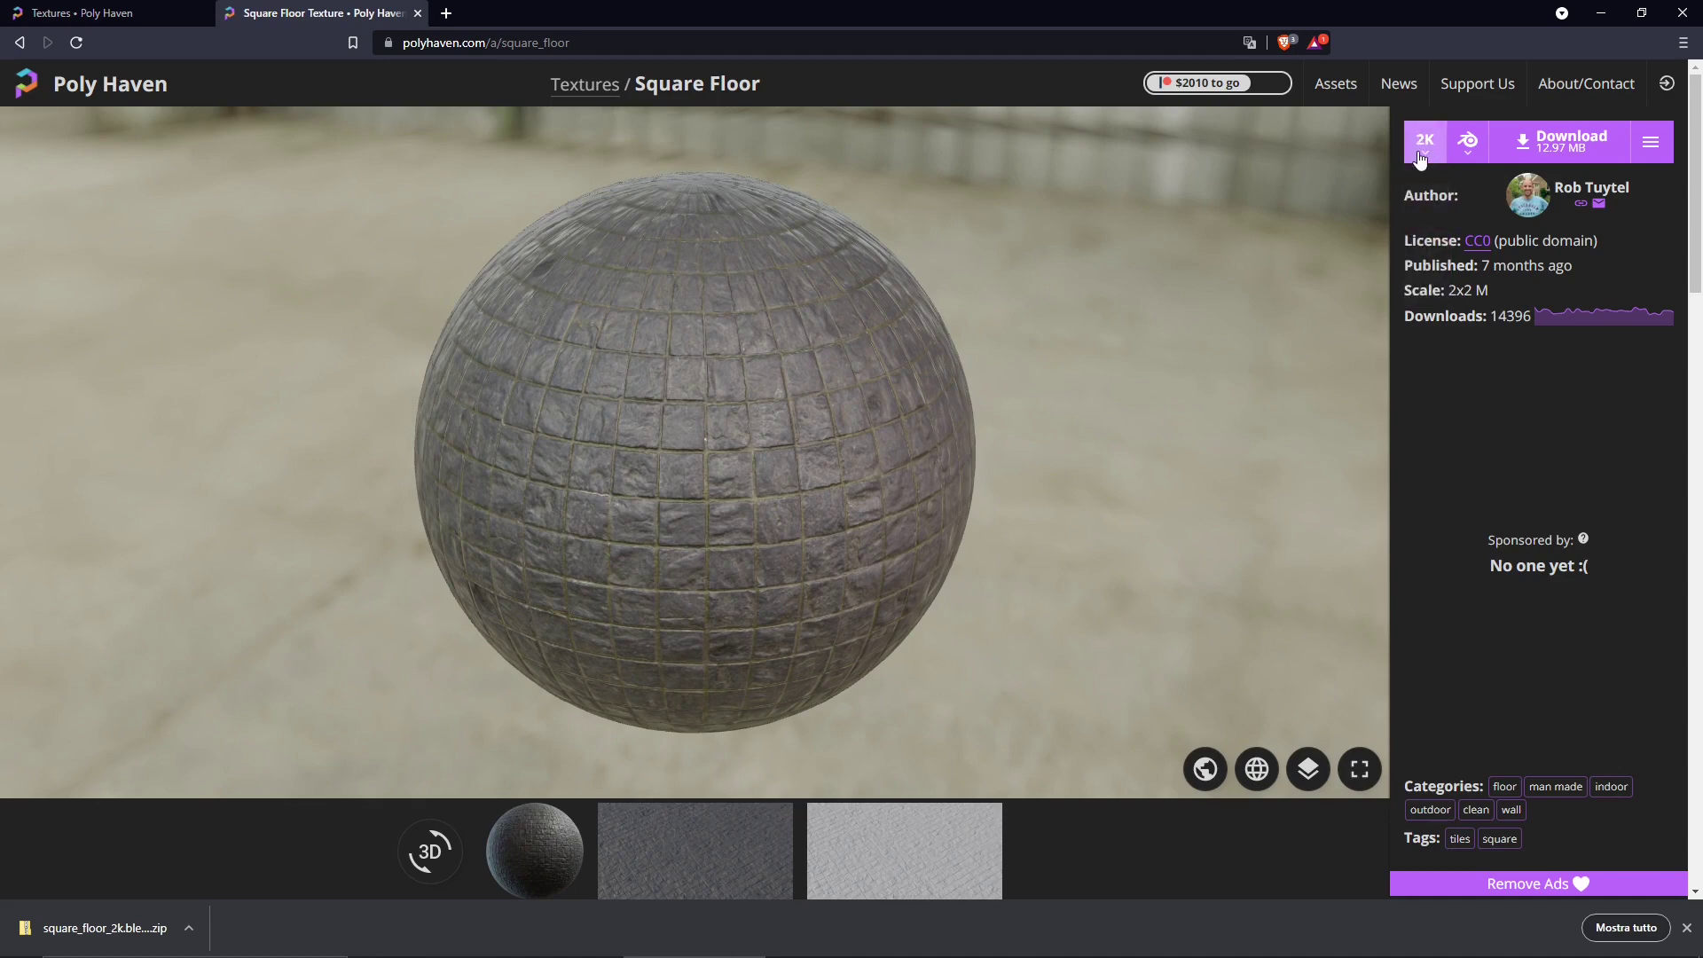
{"action": "left_click", "coordinate": [1421, 159]}
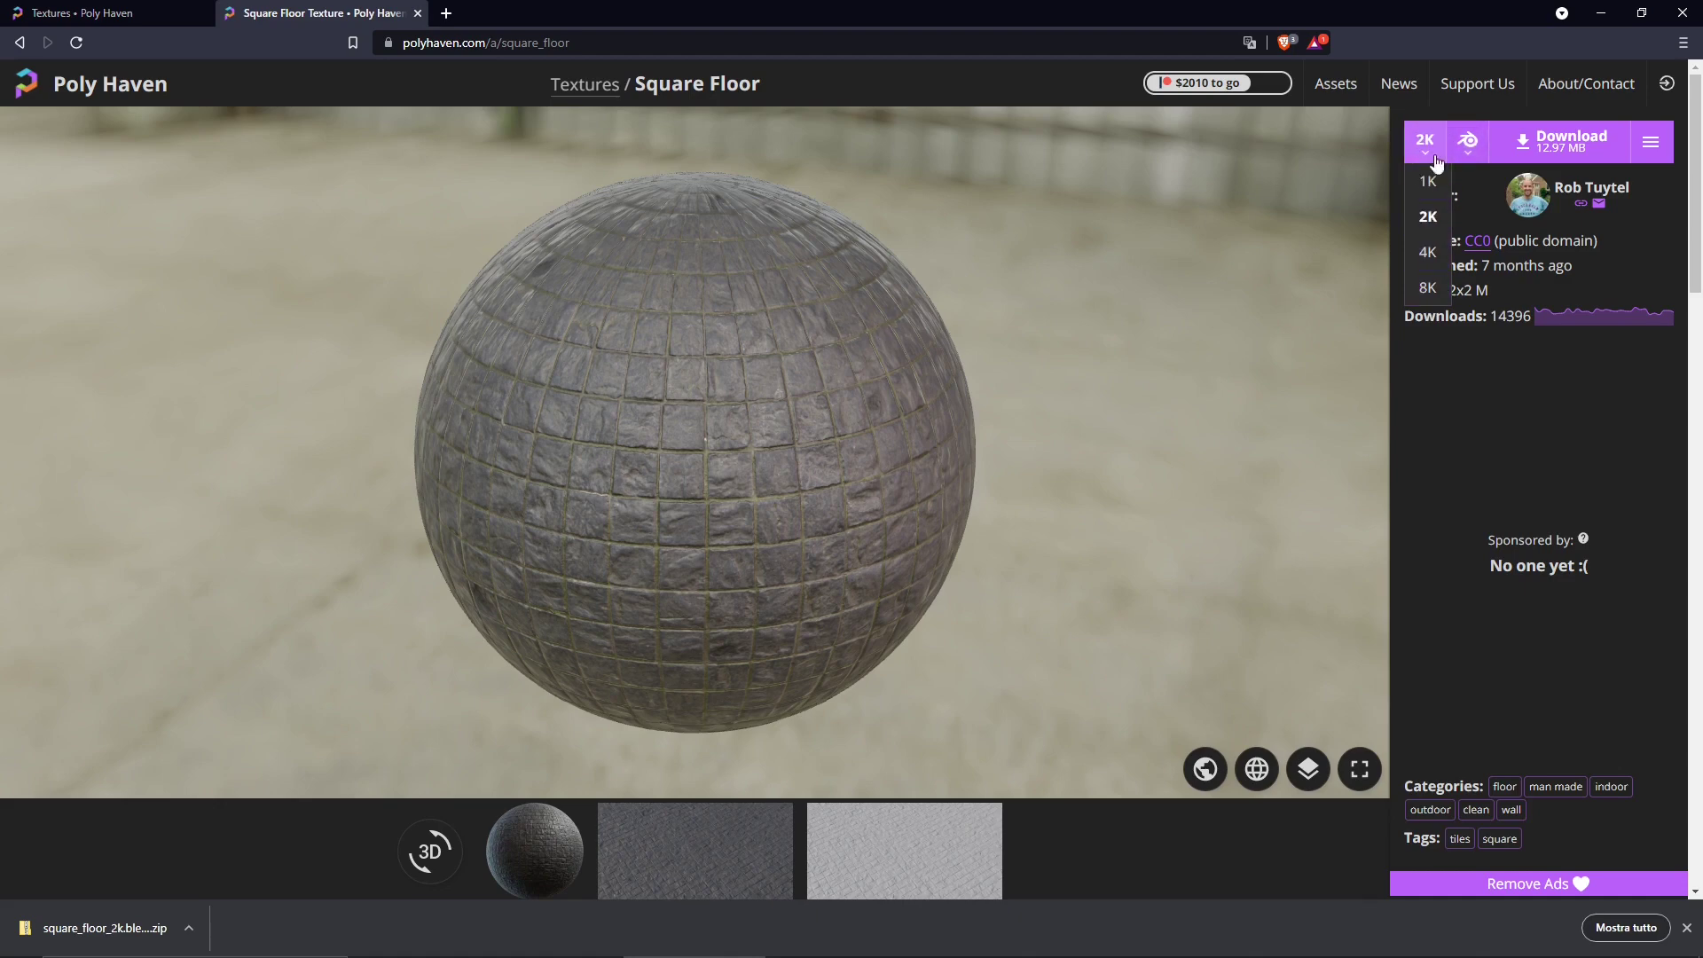
{"action": "left_click", "coordinate": [1468, 141]}
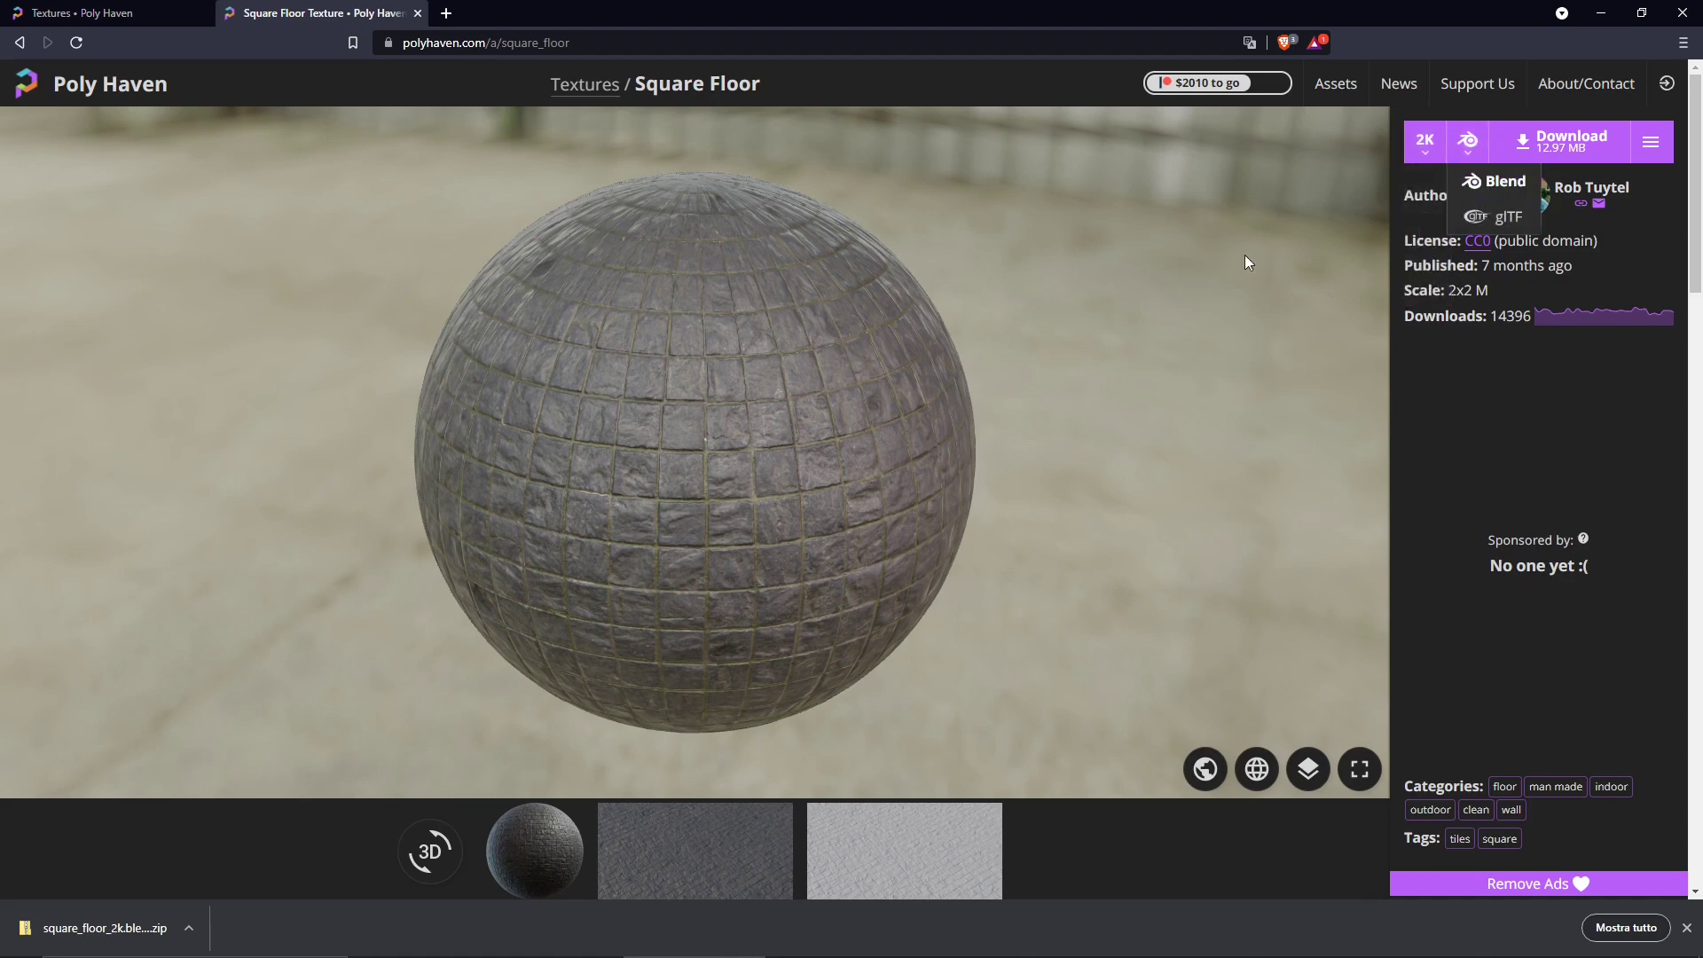
{"action": "left_click", "coordinate": [1495, 197]}
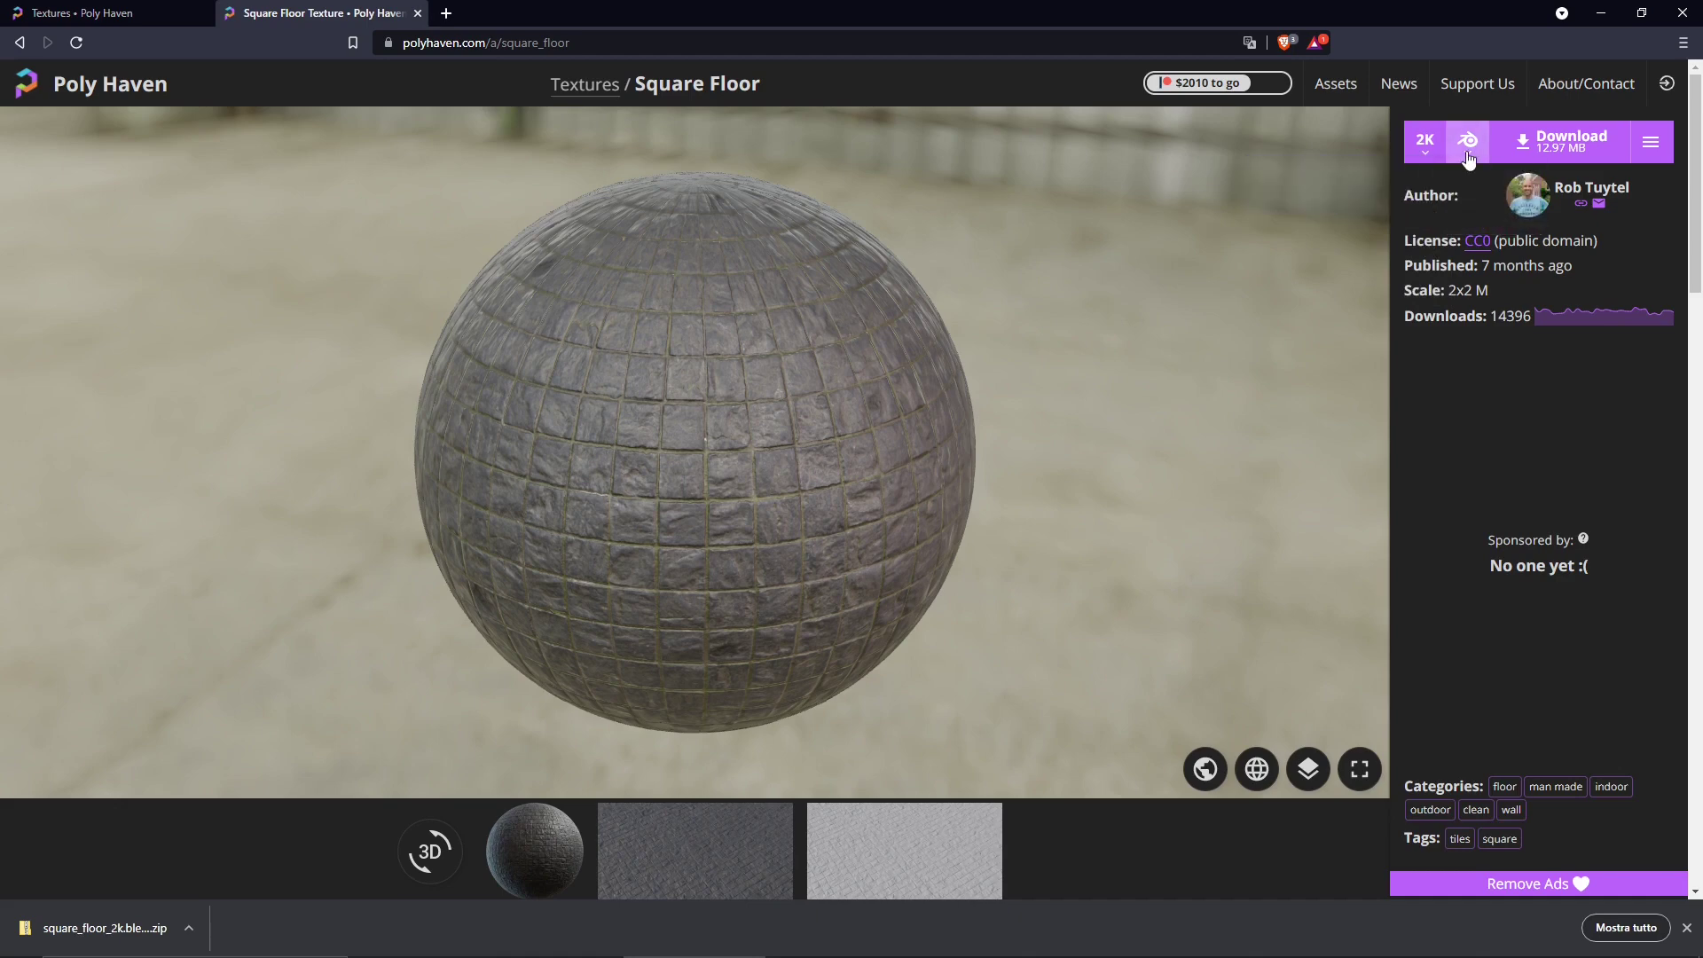
{"action": "left_click", "coordinate": [1470, 156]}
- Open the square_floor_2k.blend folder in File Explorer and select the square_floor_2k Blender file
{"action": "left_click", "coordinate": [1598, 14]}
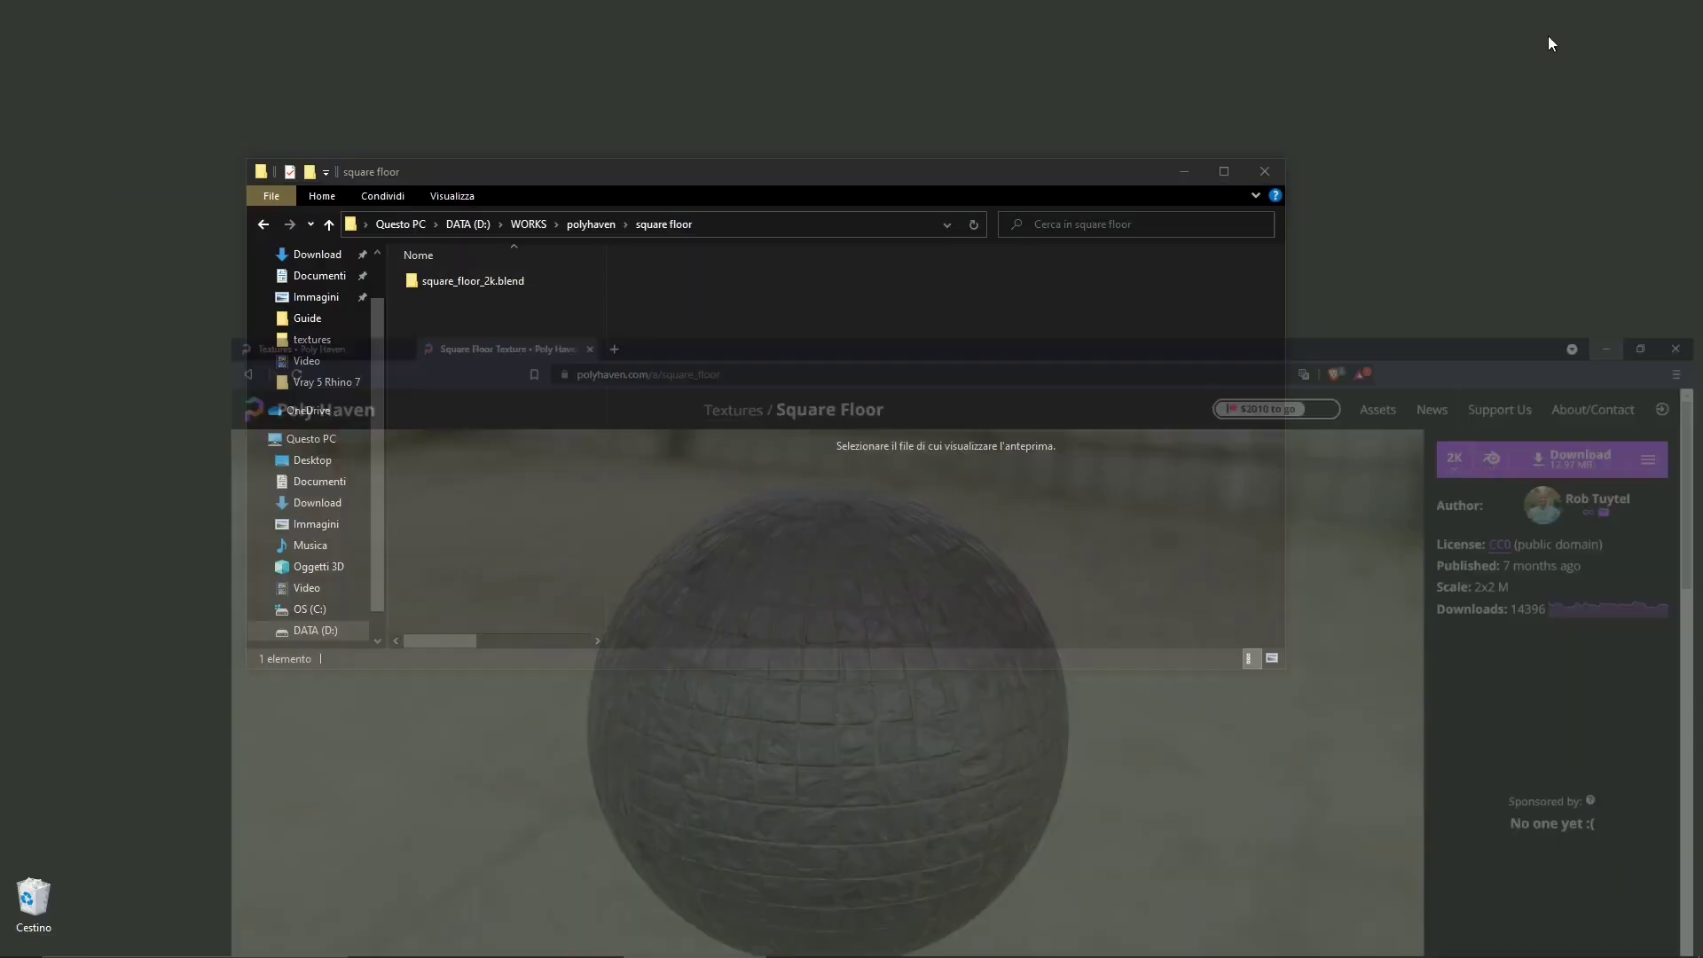
{"action": "left_click_drag", "start_coordinate": [877, 181], "coordinate": [880, 187]}
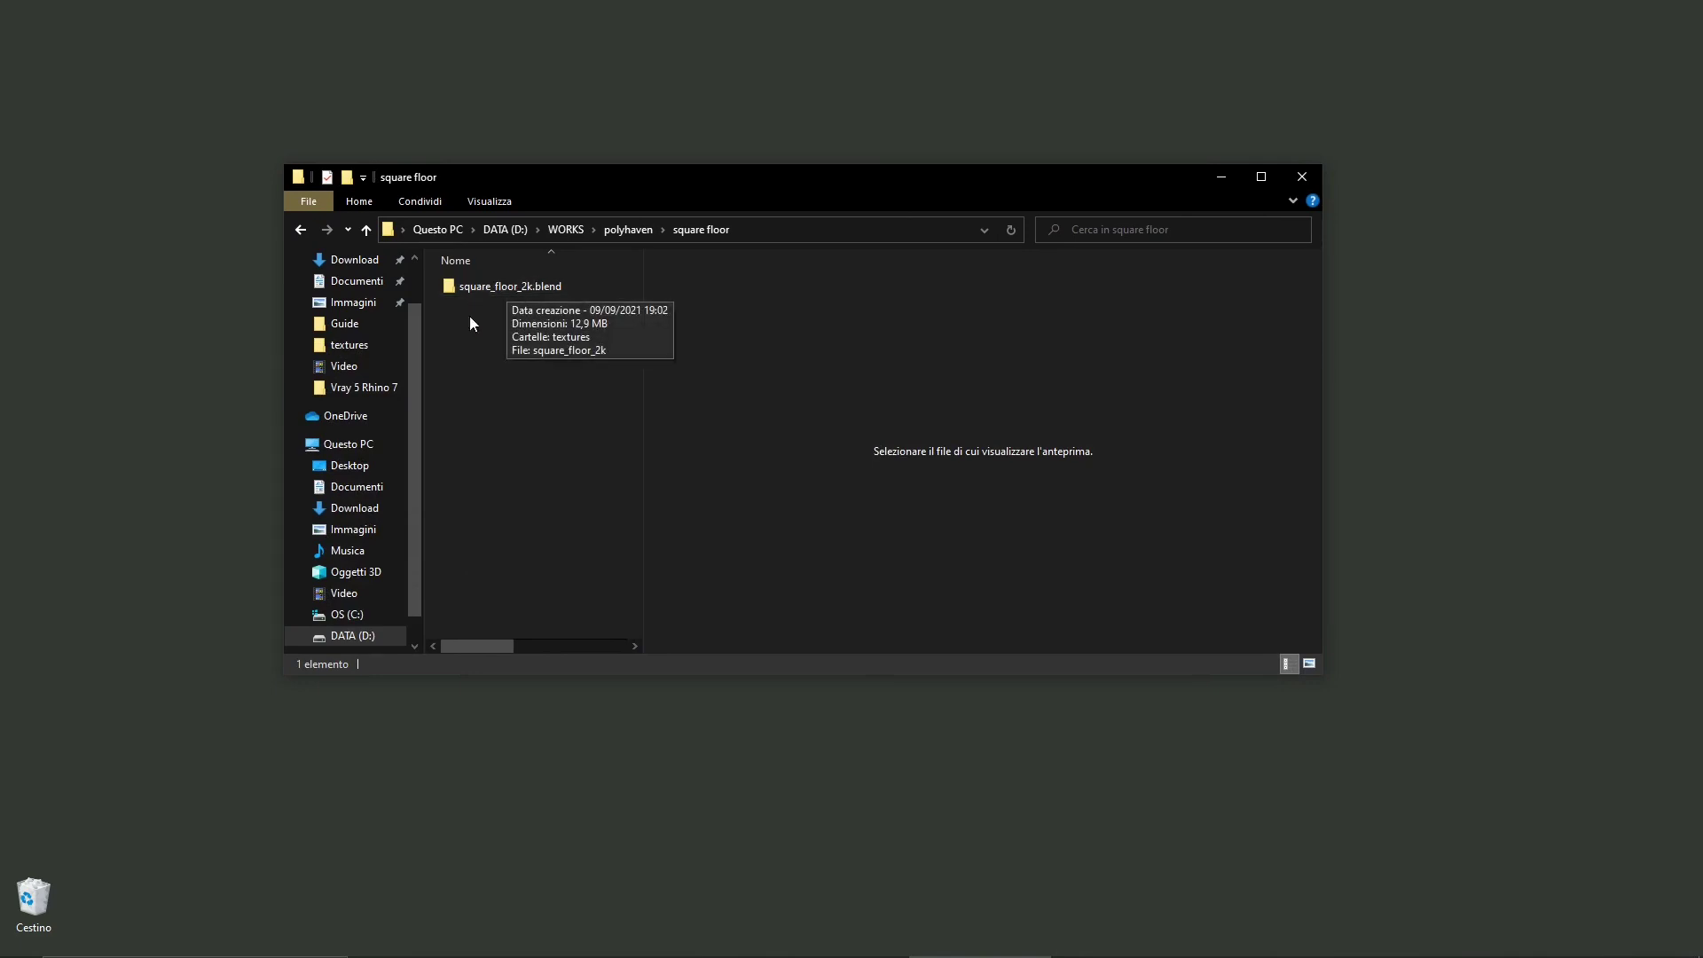
{"action": "double_click", "coordinate": [521, 302]}
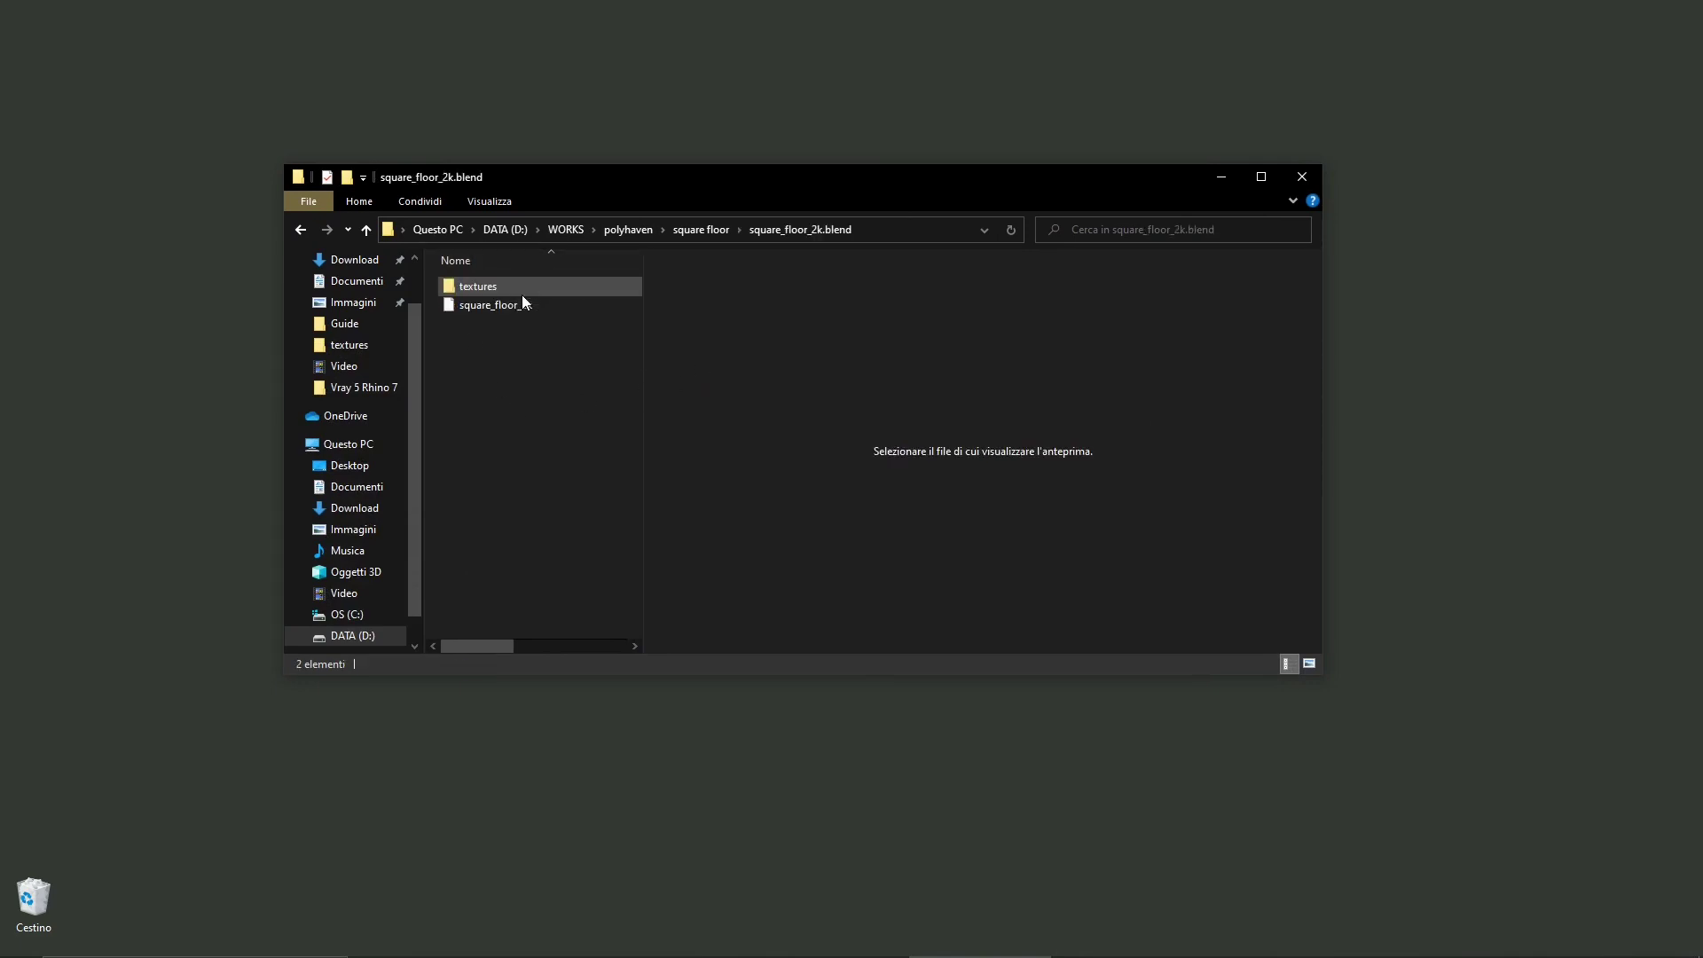
{"action": "right_click", "coordinate": [496, 340]}
{"action": "mouse_move", "coordinate": [548, 355]}
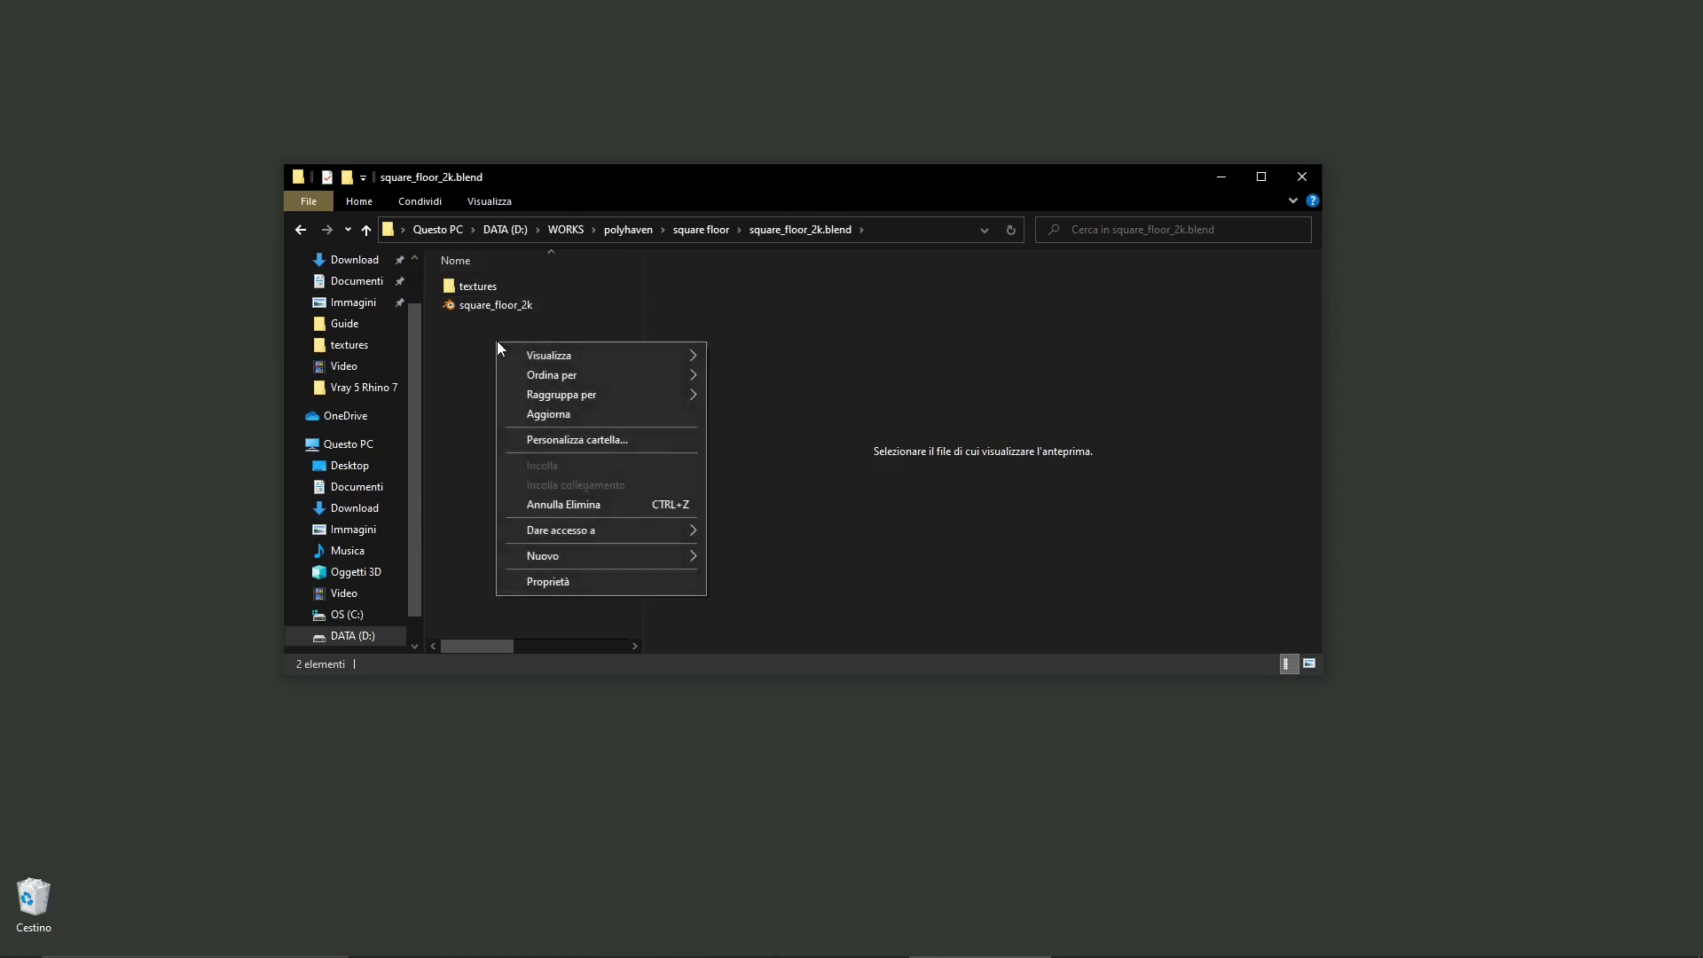
{"action": "left_click", "coordinate": [465, 316]}
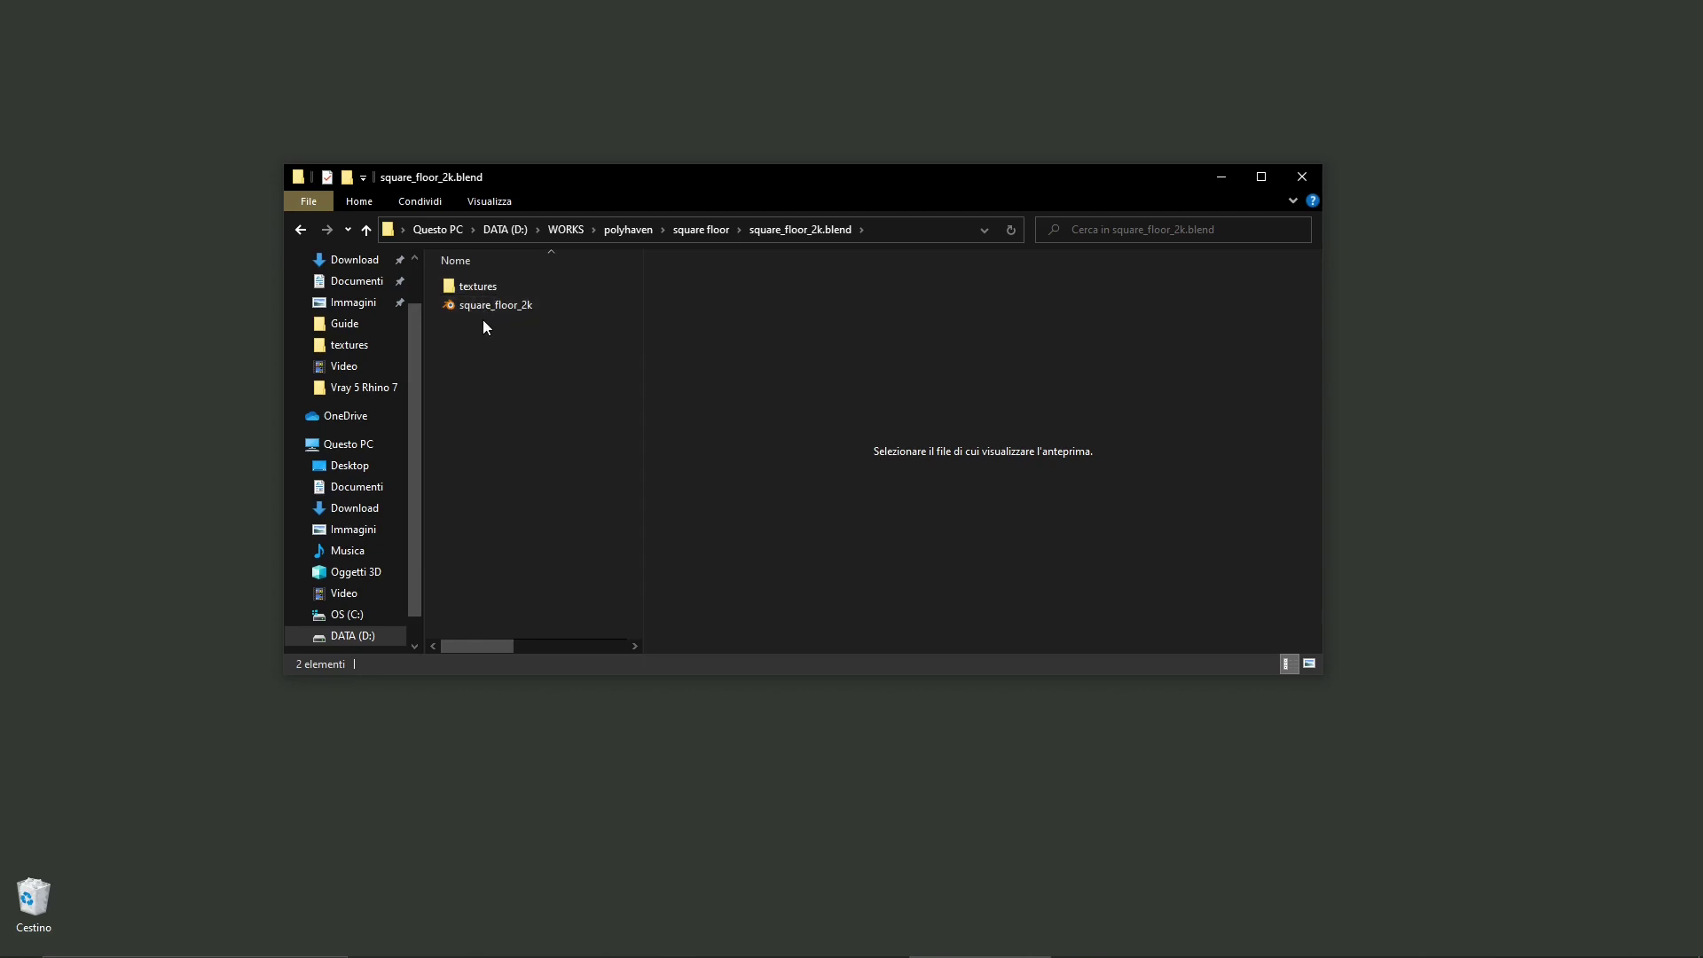
{"action": "left_click", "coordinate": [476, 306]}
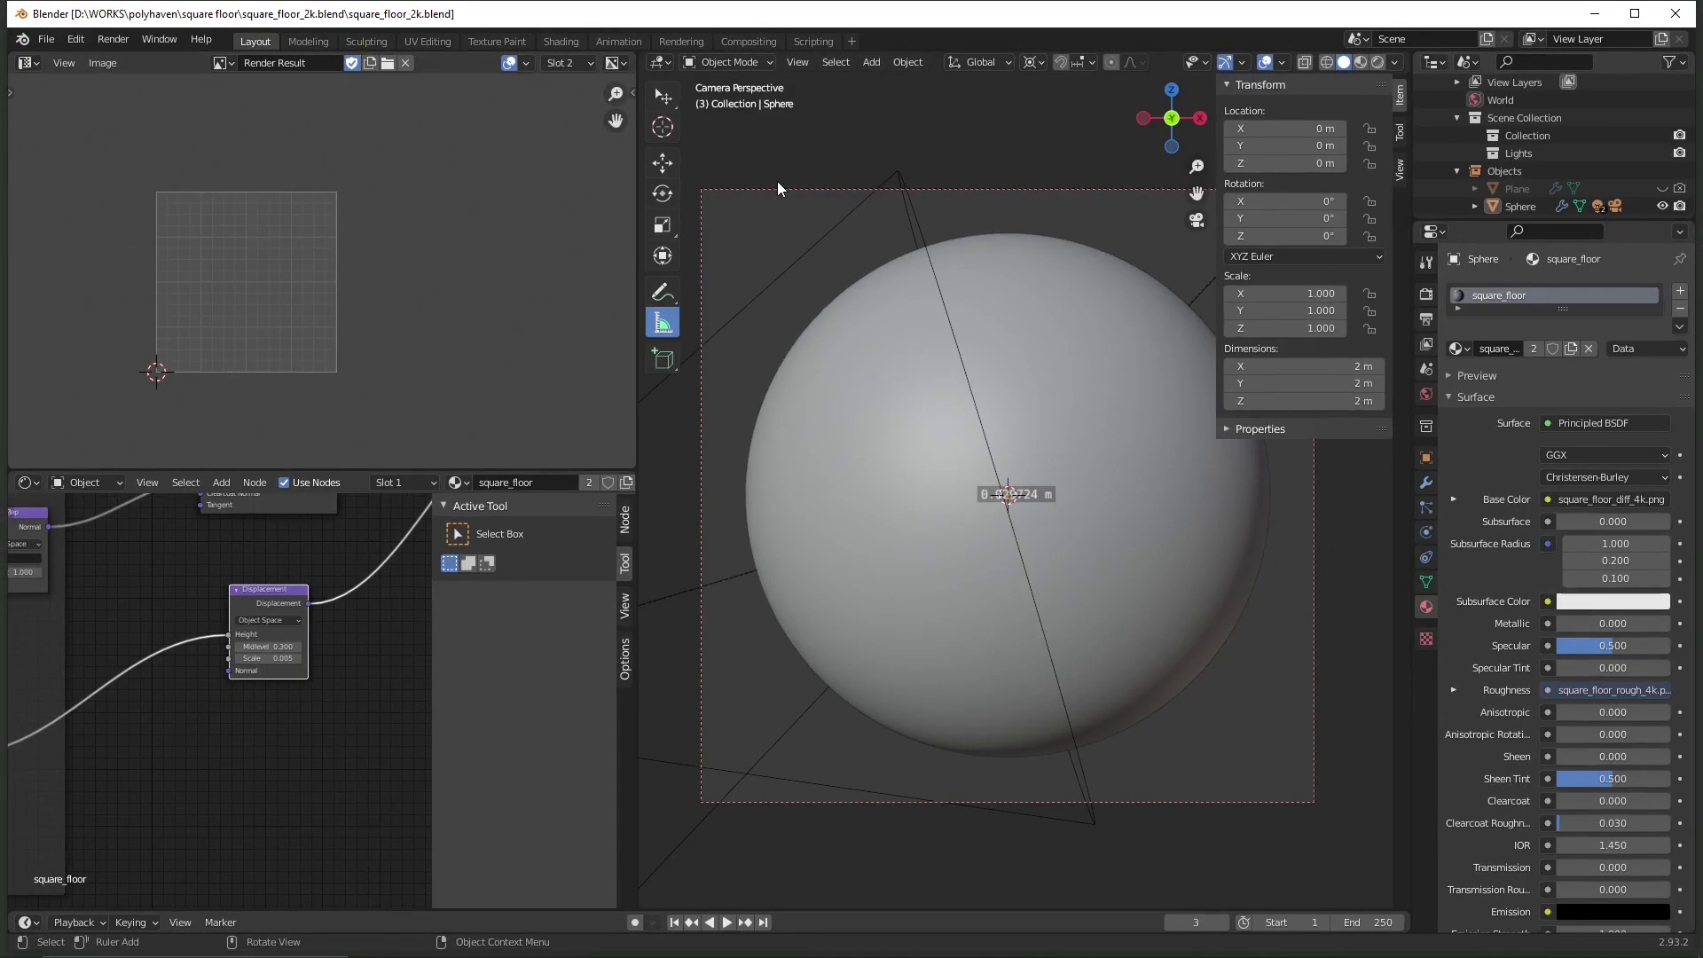
- Open the download's textures folder and preview the 2K diffuse and normal maps
{"action": "mouse_move", "coordinate": [1625, 27]}
{"action": "left_mouse_down"}
{"action": "mouse_move", "coordinate": [1329, 340]}
{"action": "mouse_move", "coordinate": [1327, 529]}
{"action": "left_mouse_up"}
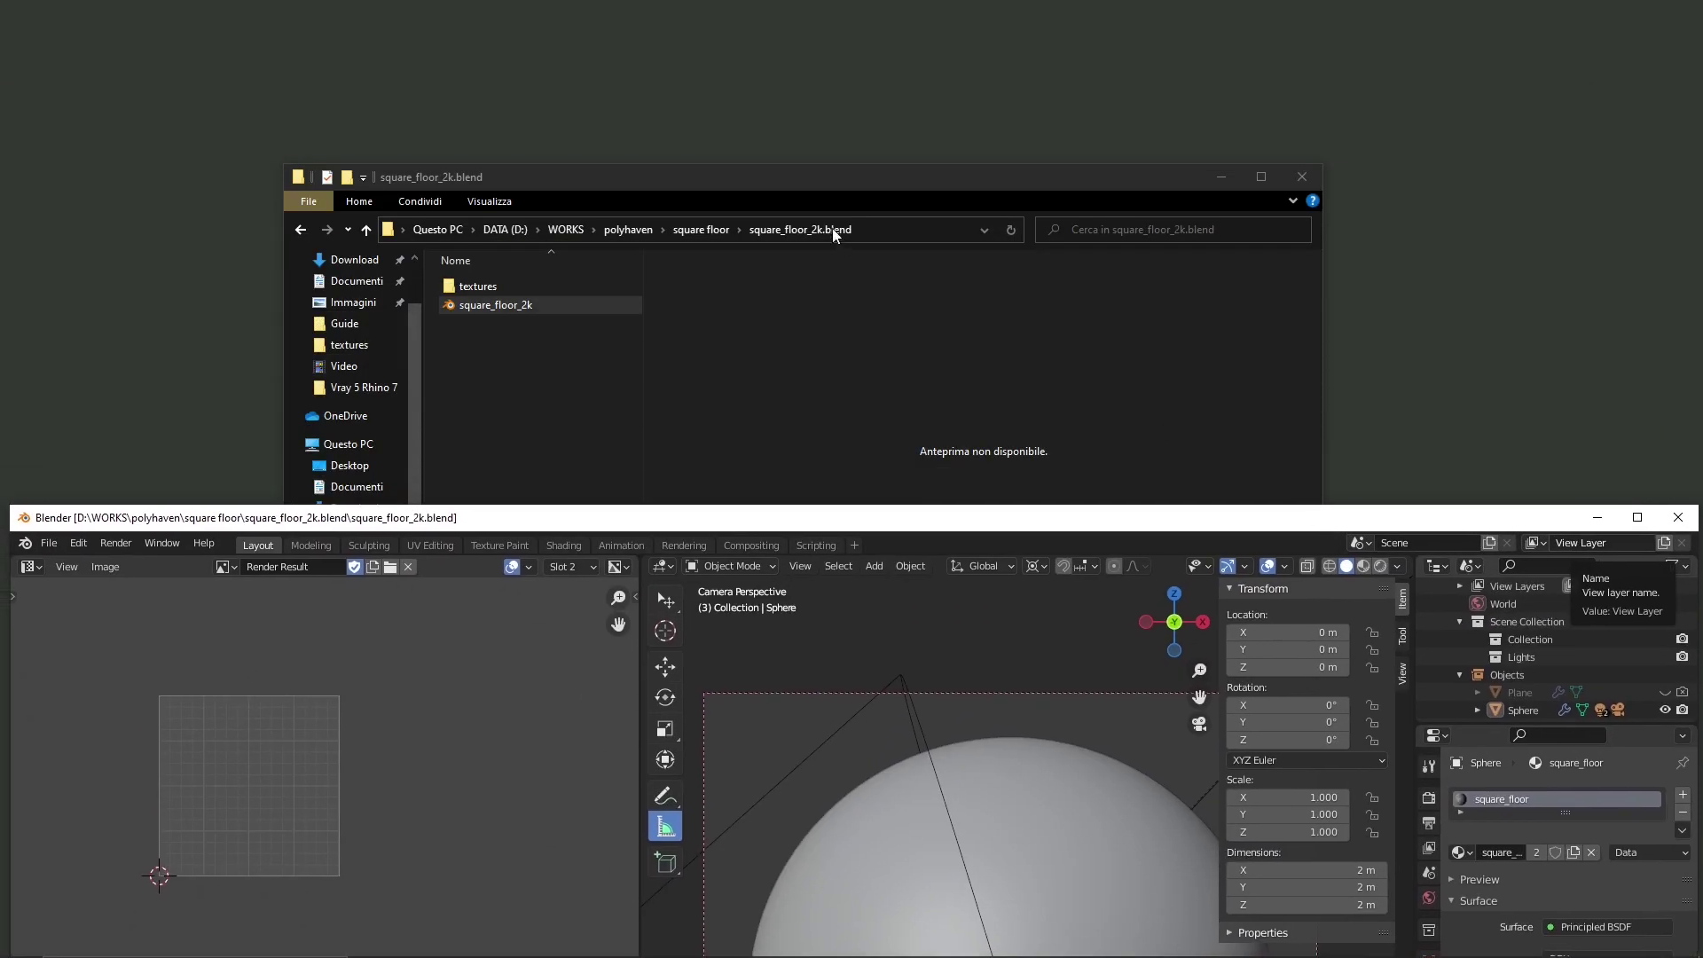
{"action": "left_click_drag", "start_coordinate": [831, 173], "coordinate": [856, 128]}
{"action": "double_click", "coordinate": [496, 240]}
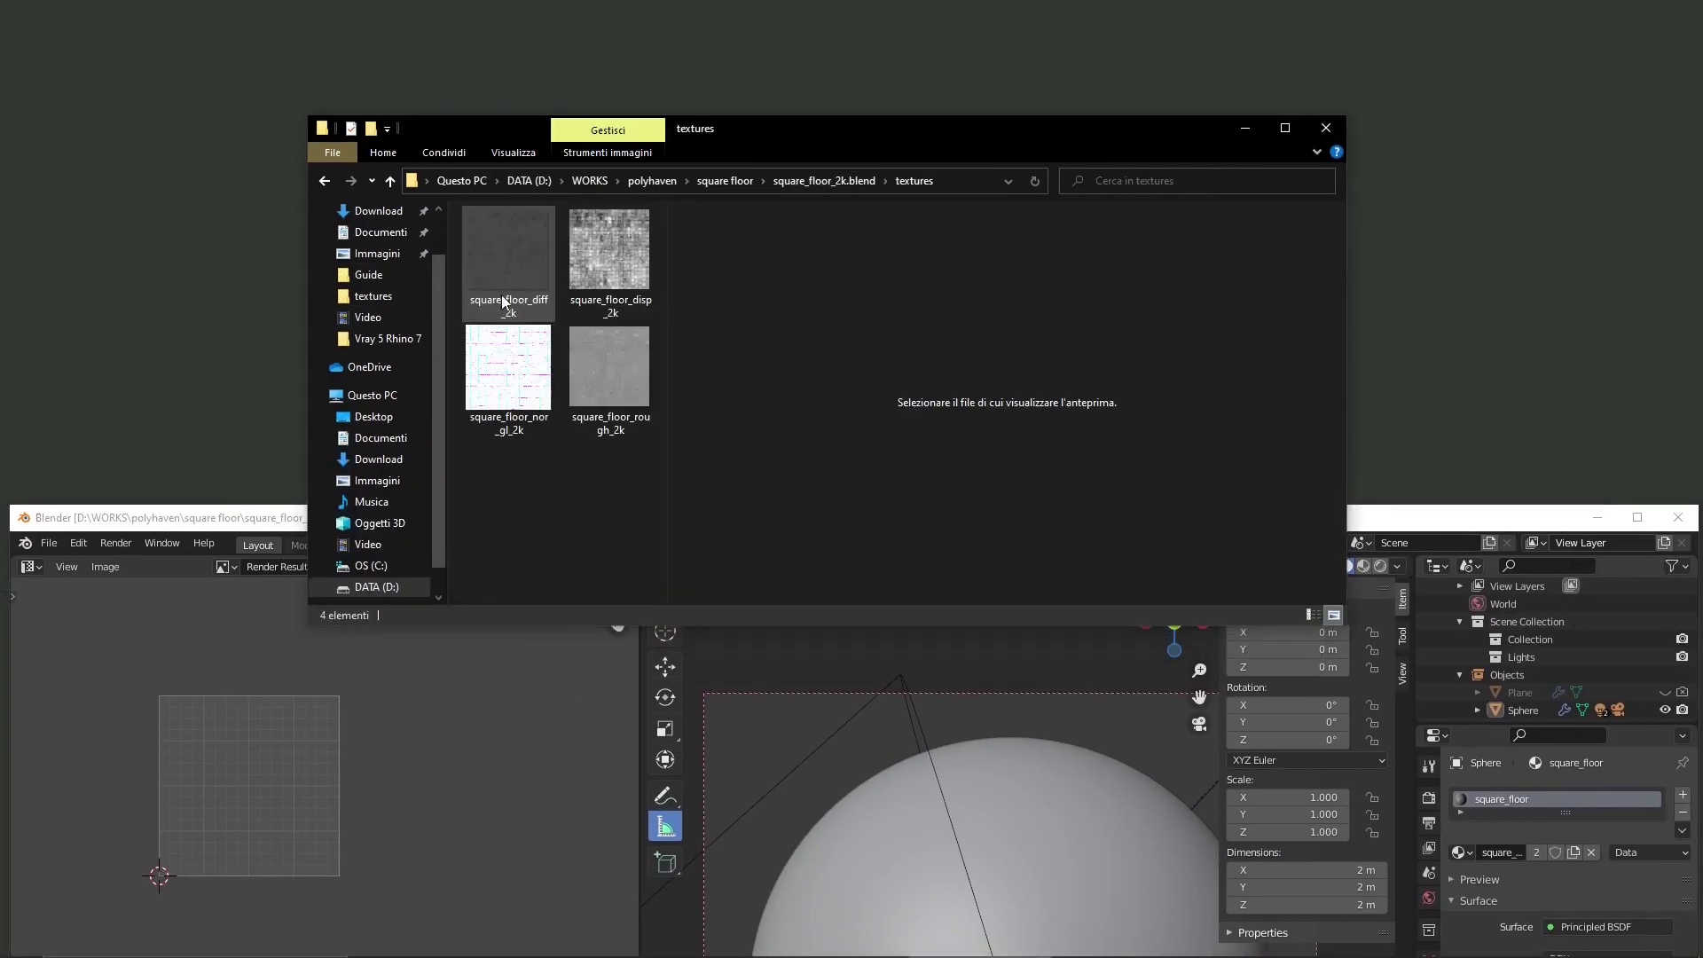
{"action": "left_click", "coordinate": [490, 268]}
{"action": "left_click", "coordinate": [604, 254]}
{"action": "left_click", "coordinate": [590, 368]}
{"action": "left_click", "coordinate": [509, 271]}
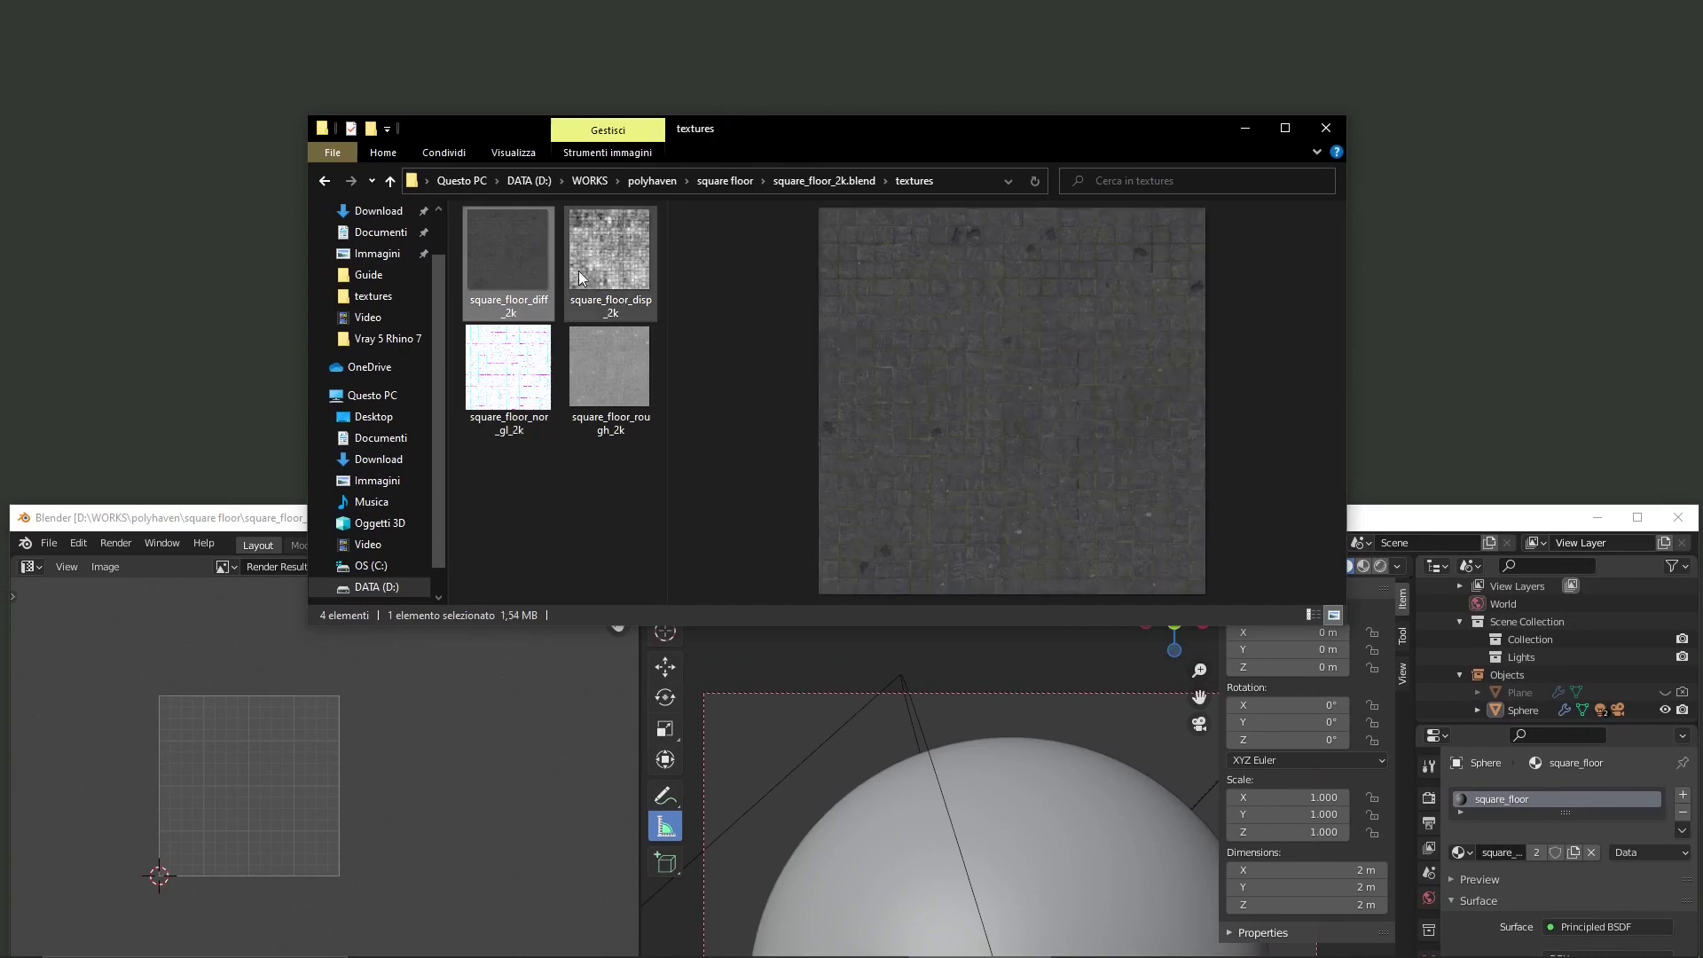
{"action": "left_click", "coordinate": [609, 368]}
{"action": "left_click", "coordinate": [509, 368]}
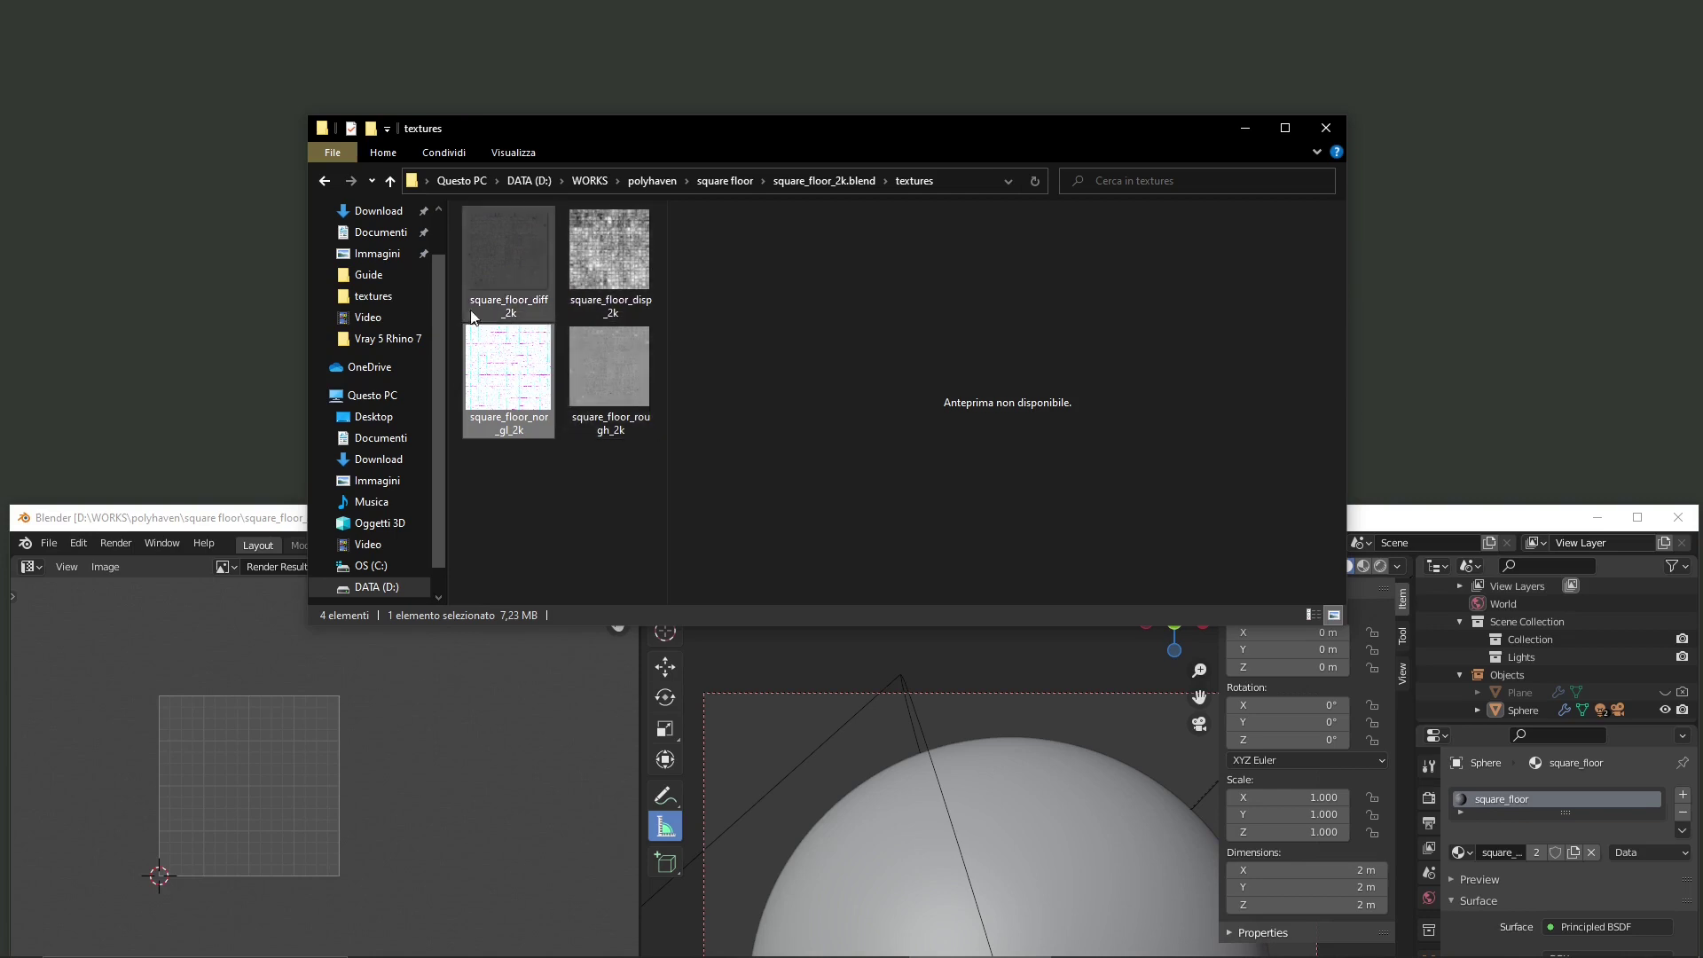
- Bring Blender forward, maximise its window, and set the viewport to Rendered shading
{"action": "left_click_drag", "start_coordinate": [1368, 525], "coordinate": [1379, 121]}
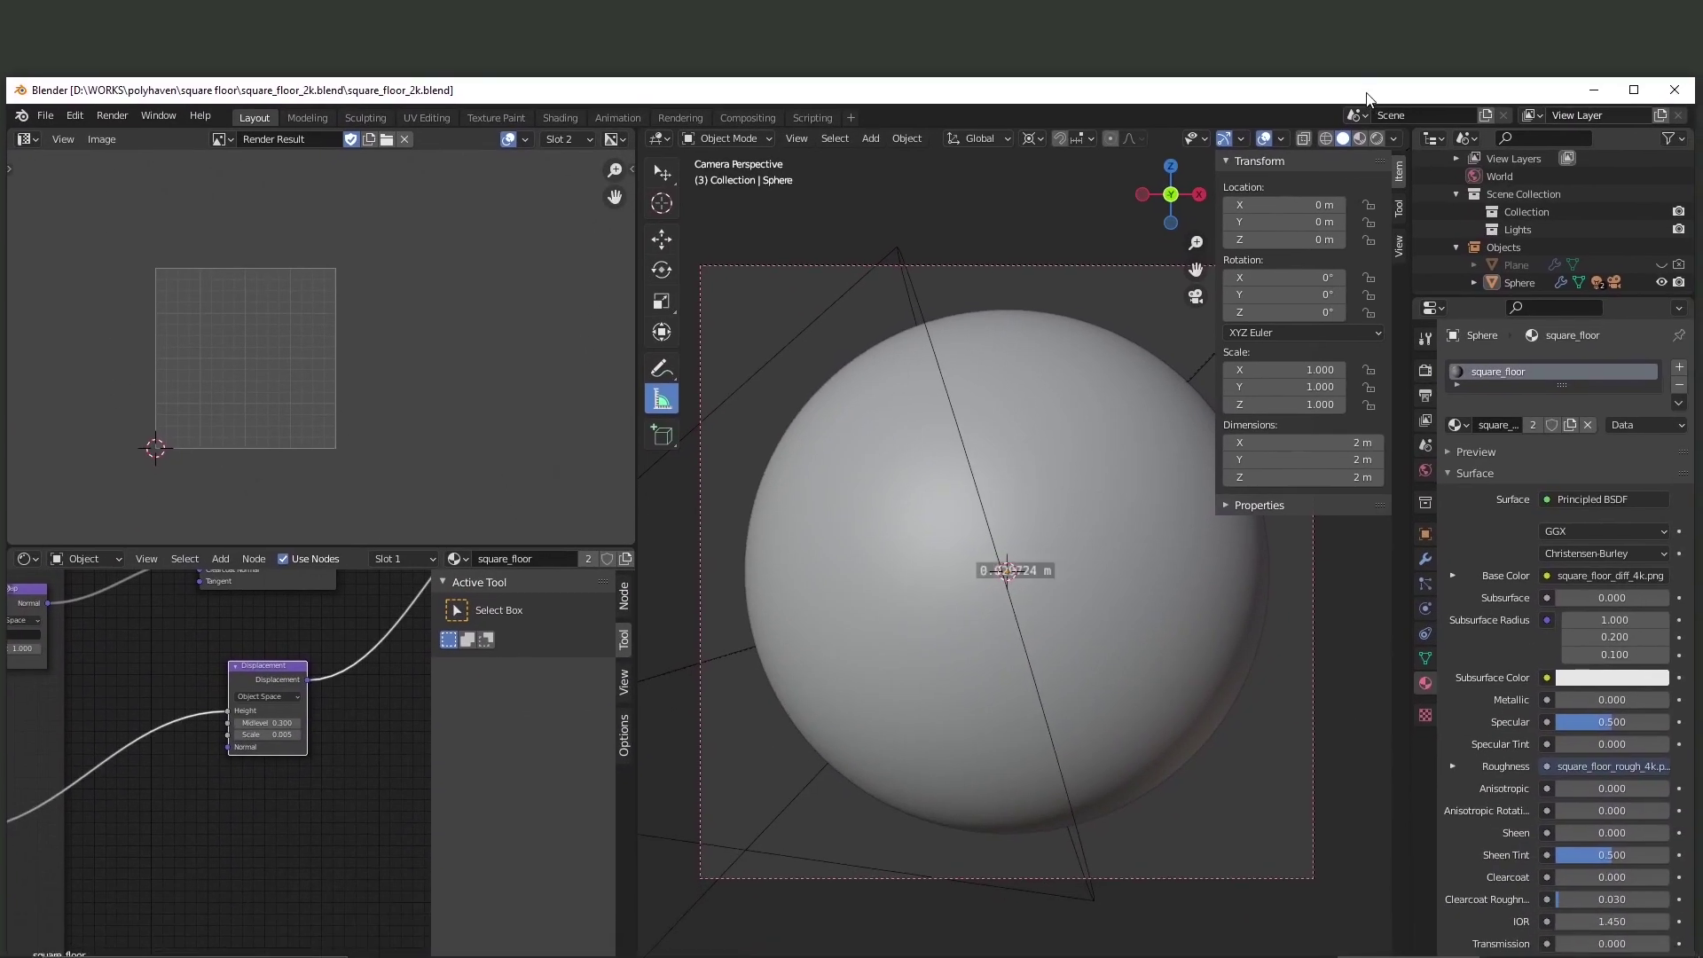
{"action": "double_click", "coordinate": [1366, 93]}
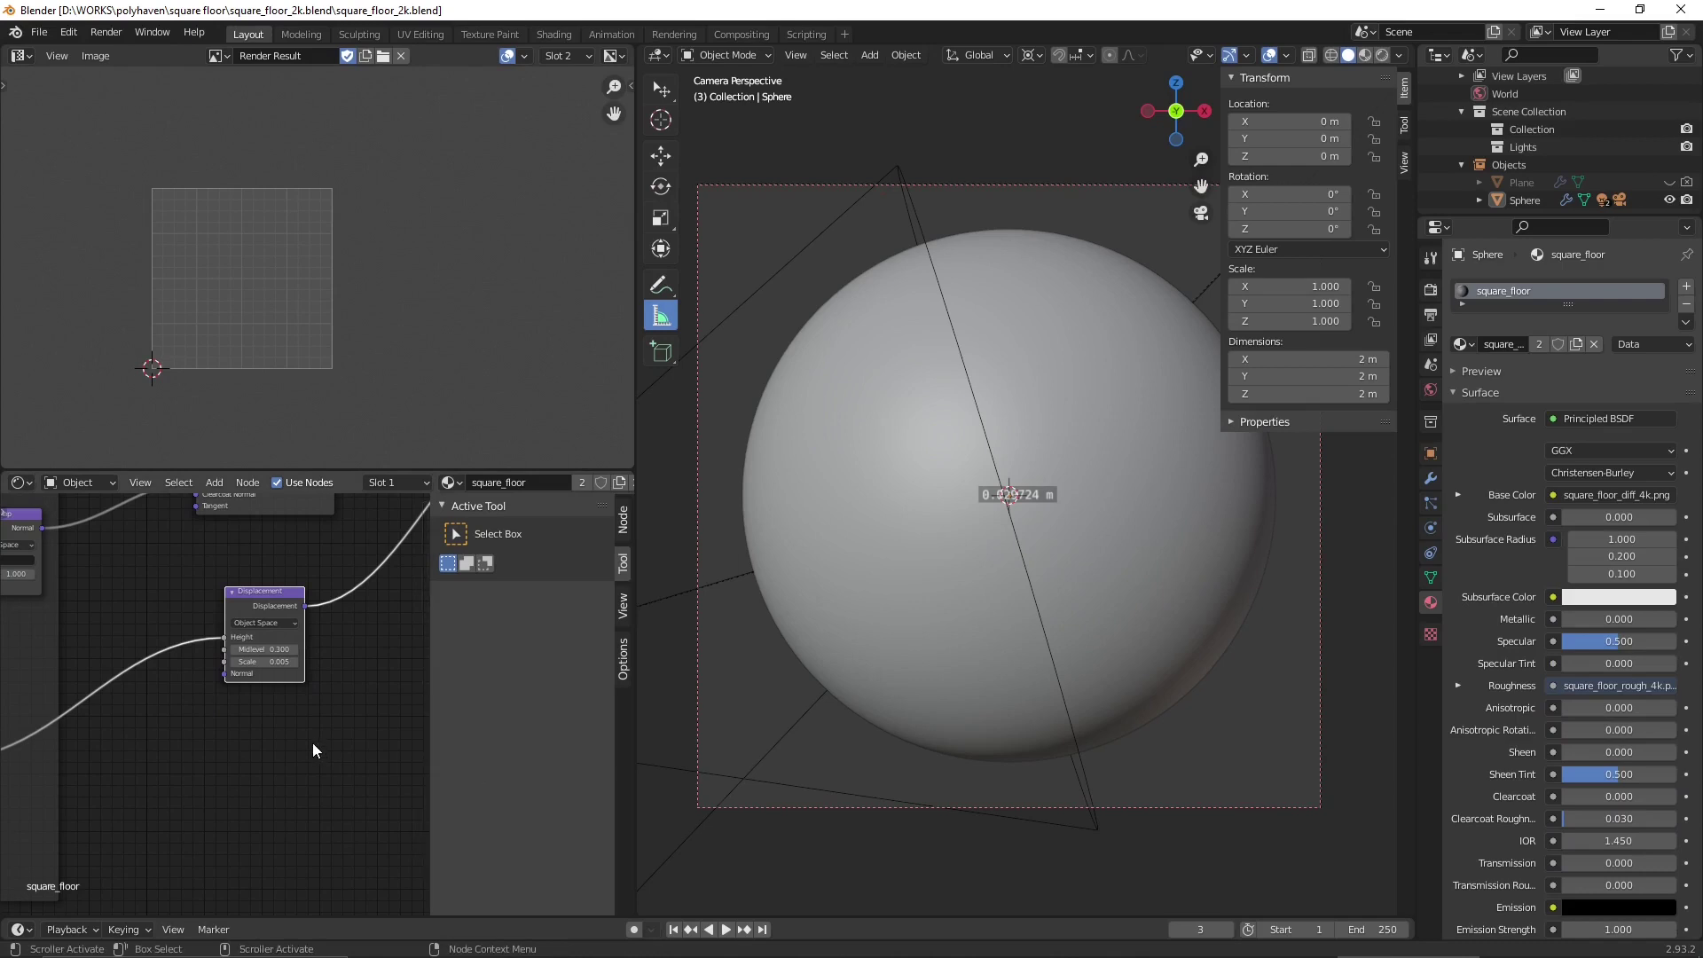
{"action": "scroll", "coordinate": [291, 766], "scroll_direction": "down", "scroll_amount": 1}
{"action": "scroll", "coordinate": [295, 776], "scroll_direction": "down", "scroll_amount": 2}
{"action": "scroll", "coordinate": [304, 792], "scroll_direction": "down", "scroll_amount": 2}
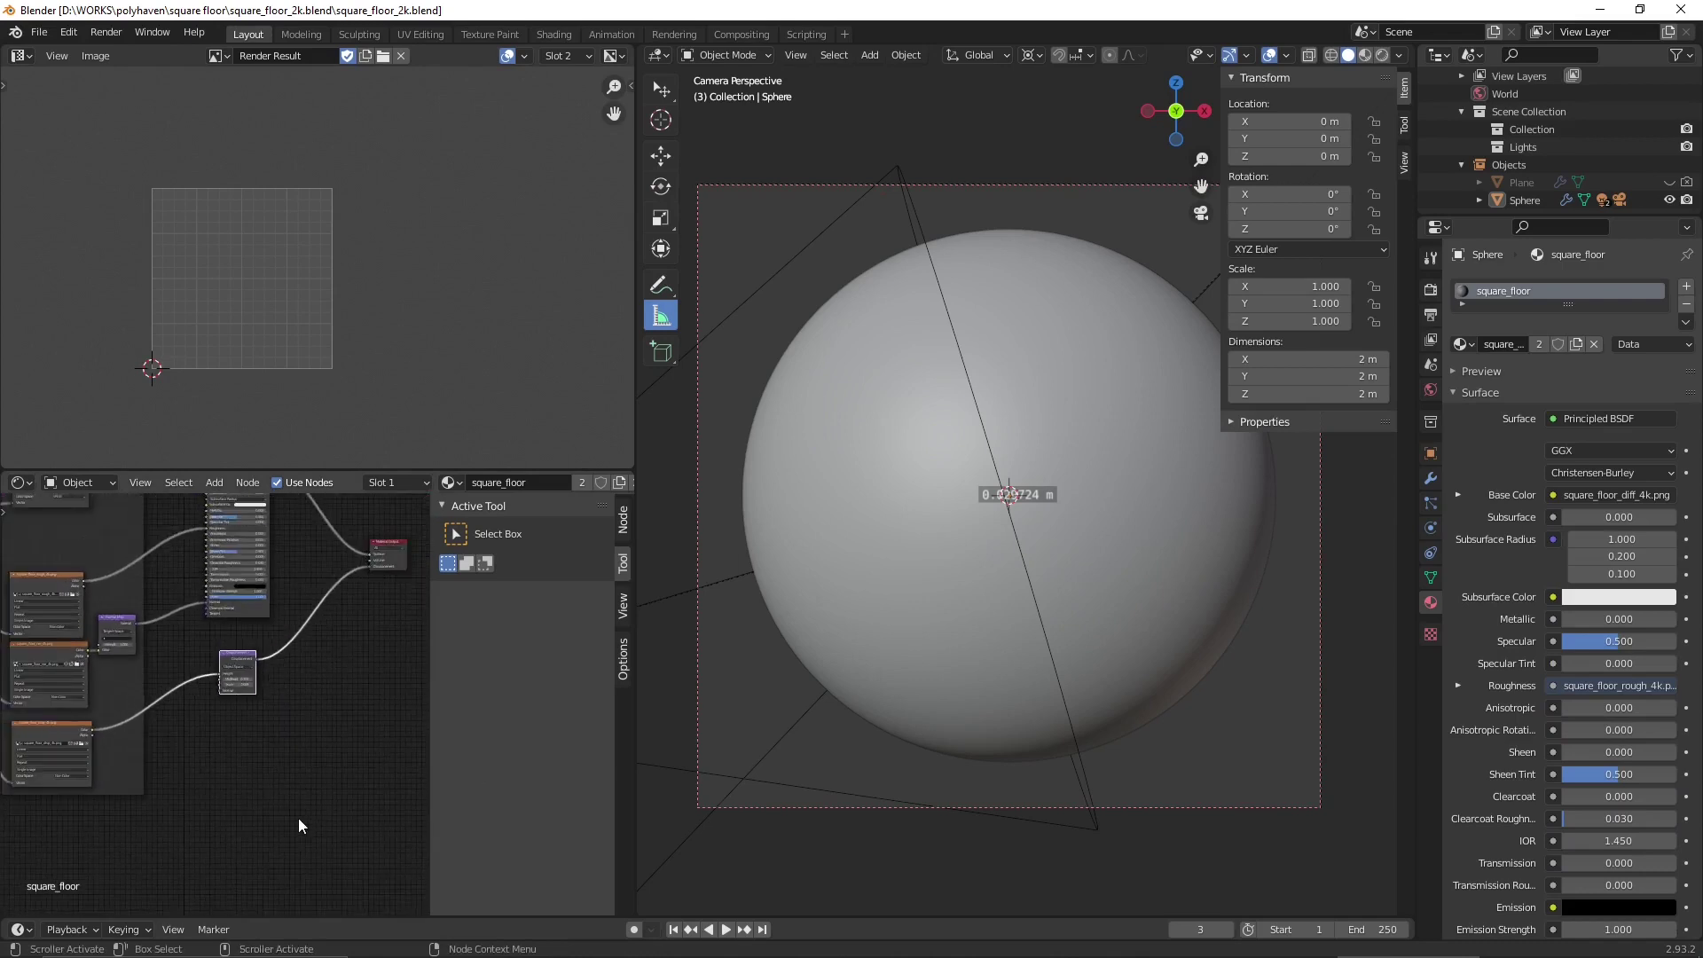
{"action": "scroll", "coordinate": [290, 812], "scroll_direction": "down", "scroll_amount": 1}
{"action": "scroll", "coordinate": [239, 758], "scroll_direction": "down", "scroll_amount": 1}
{"action": "scroll", "coordinate": [133, 692], "scroll_direction": "down", "scroll_amount": 1}
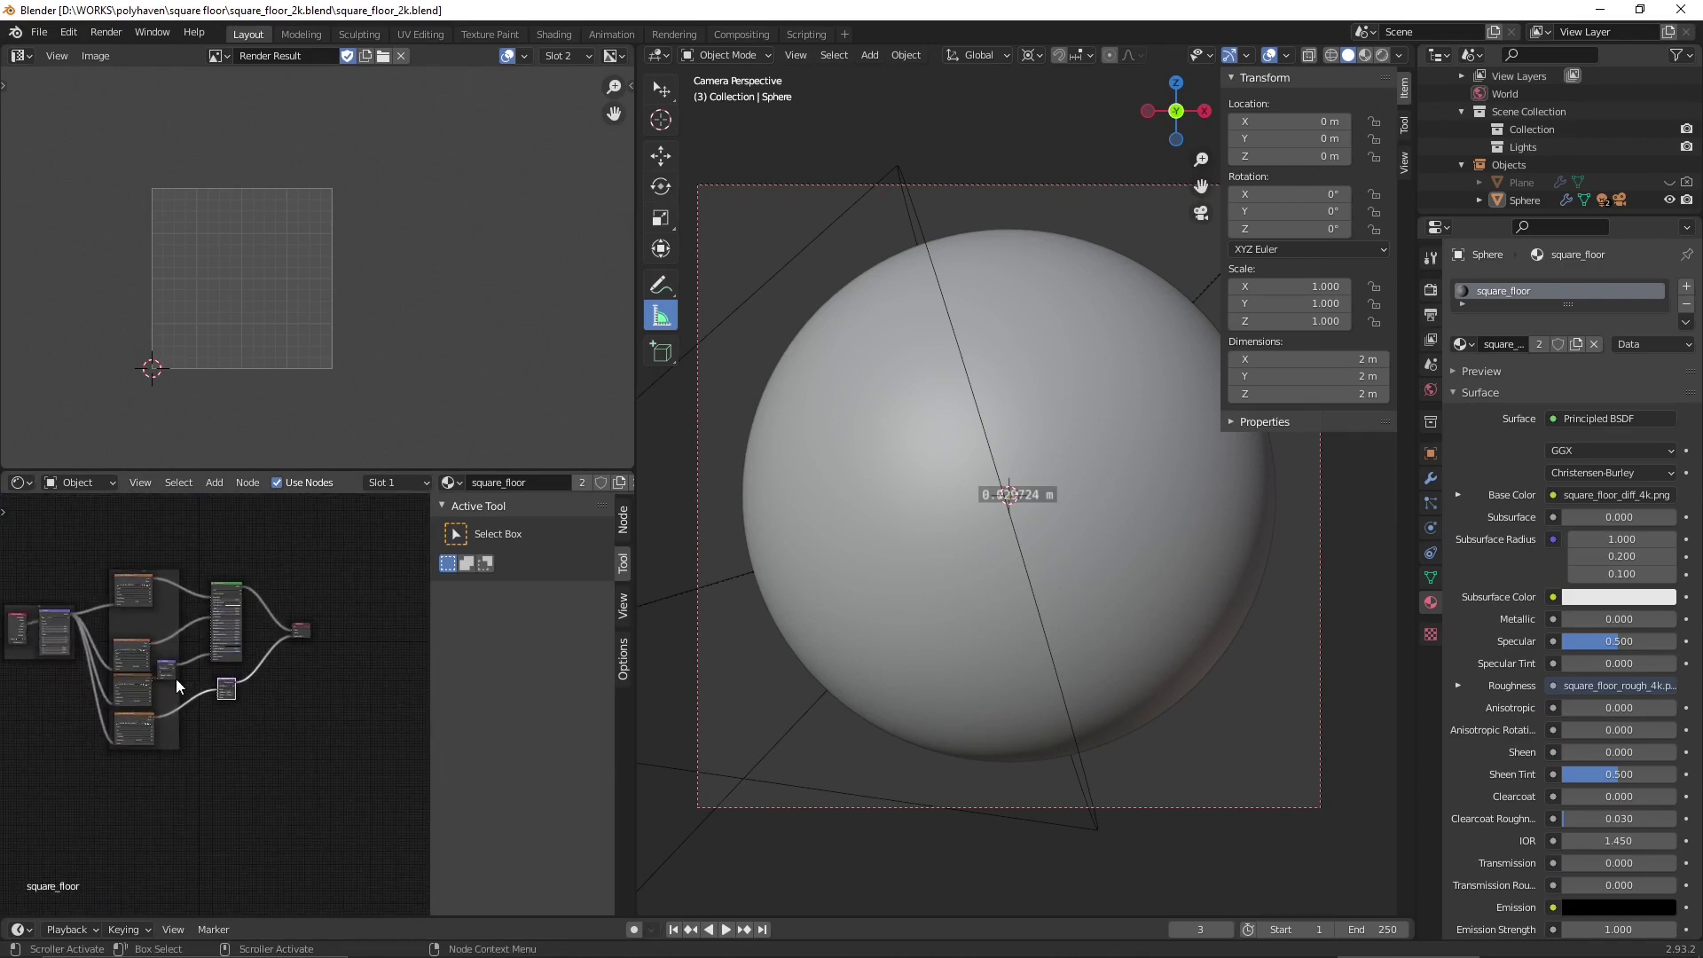
{"action": "scroll", "coordinate": [107, 666], "scroll_direction": "down", "scroll_amount": 1}
{"action": "scroll", "coordinate": [116, 654], "scroll_direction": "up", "scroll_amount": 1}
{"action": "scroll", "coordinate": [209, 608], "scroll_direction": "up", "scroll_amount": 1}
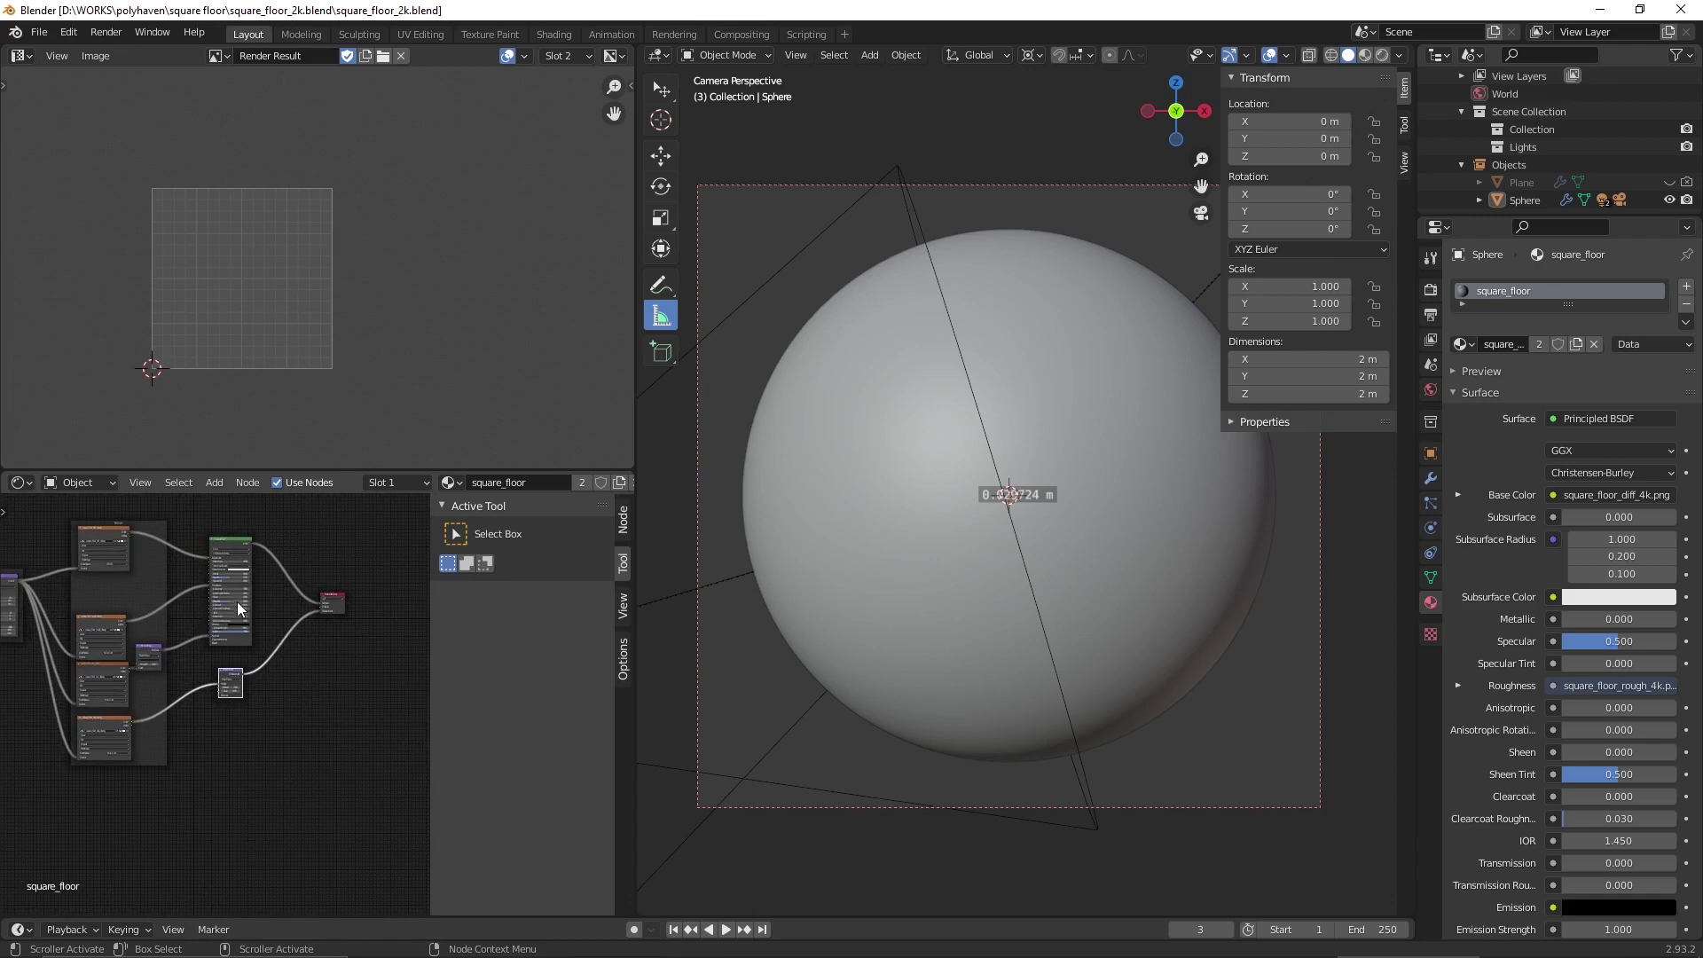
{"action": "scroll", "coordinate": [91, 600], "scroll_direction": "up", "scroll_amount": 1}
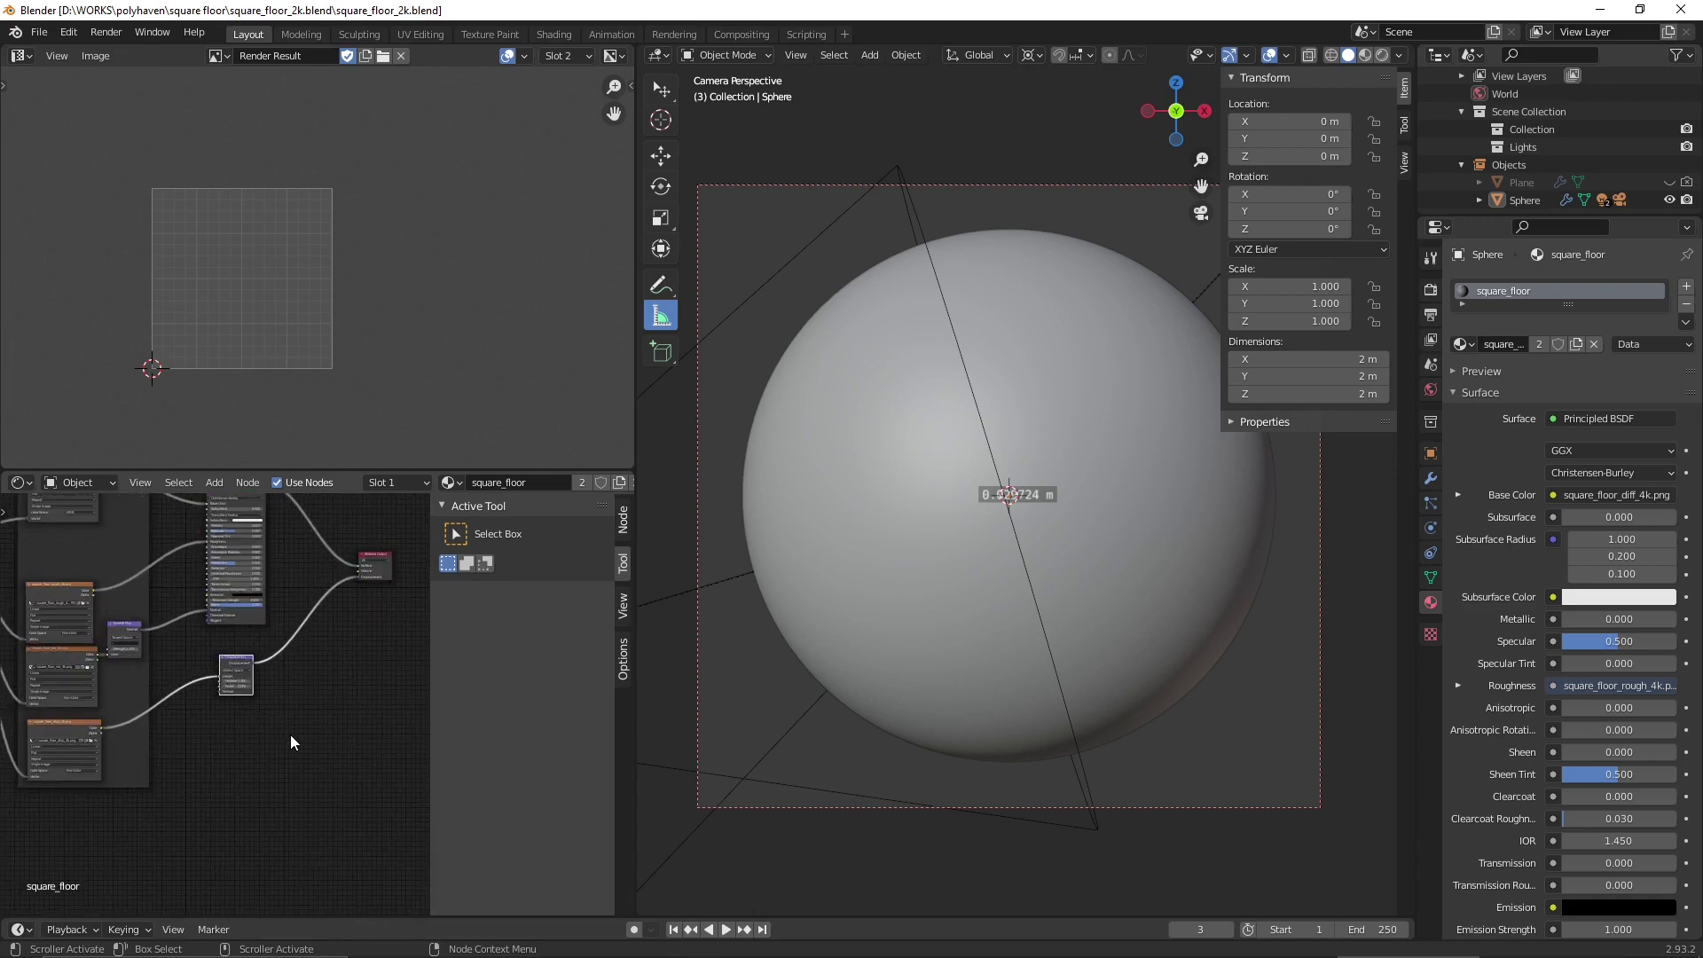
{"action": "scroll", "coordinate": [306, 742], "scroll_direction": "down", "scroll_amount": 2}
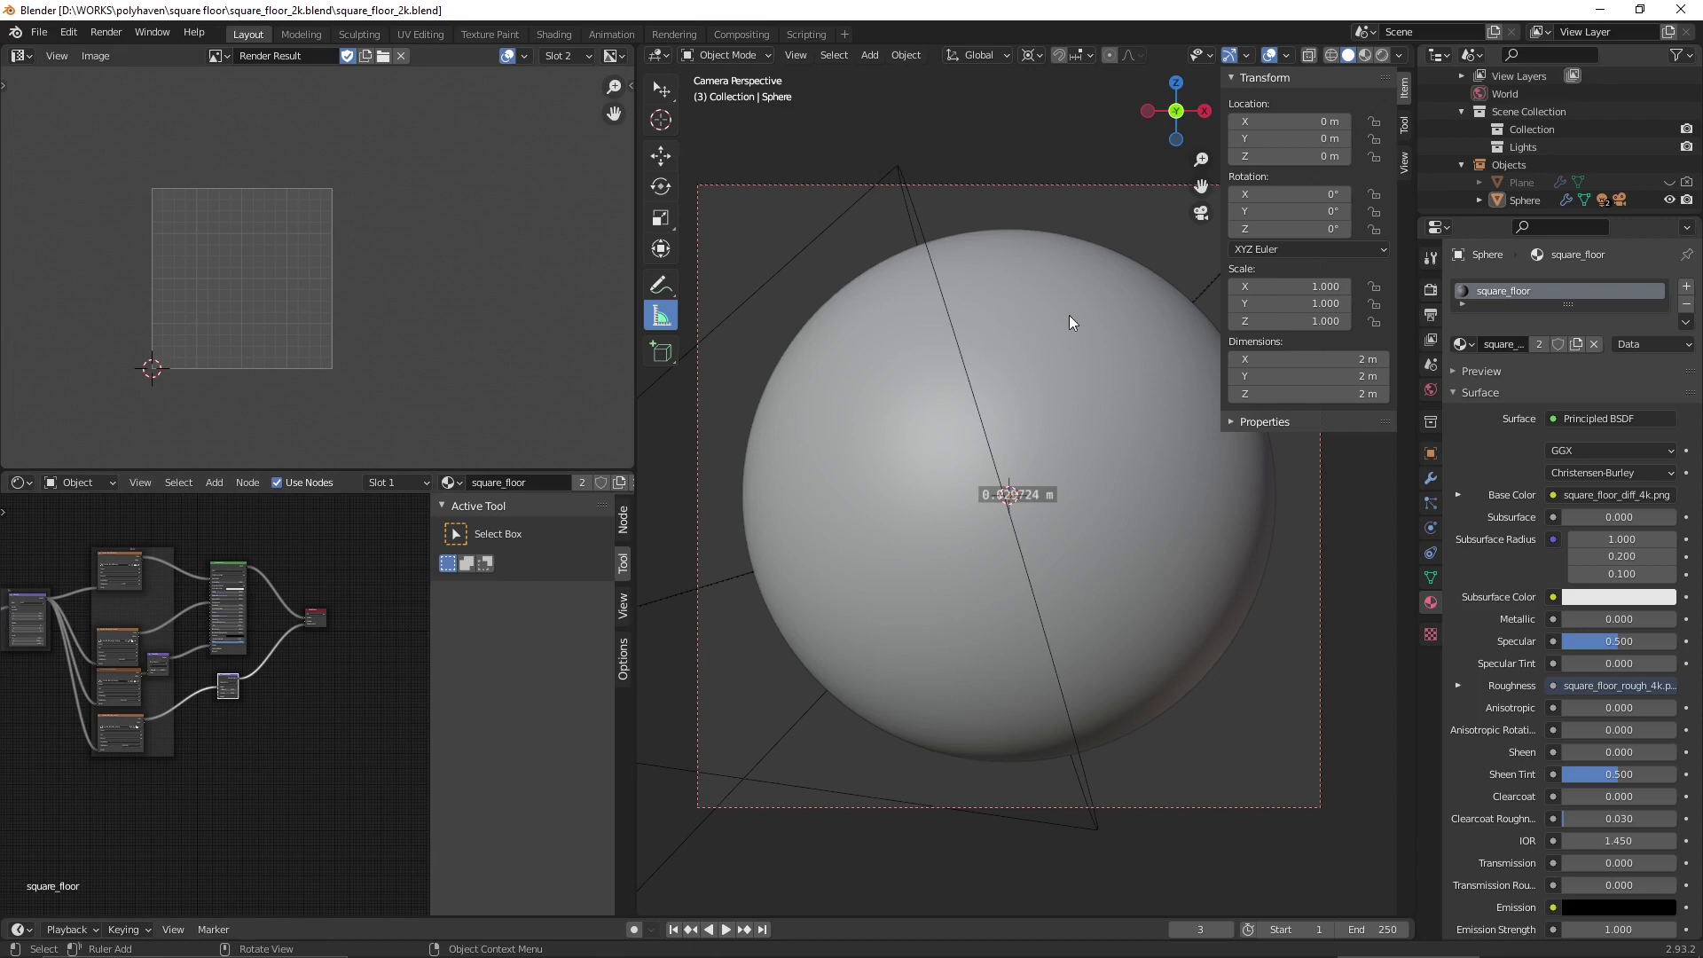
{"action": "left_click", "coordinate": [1381, 55]}
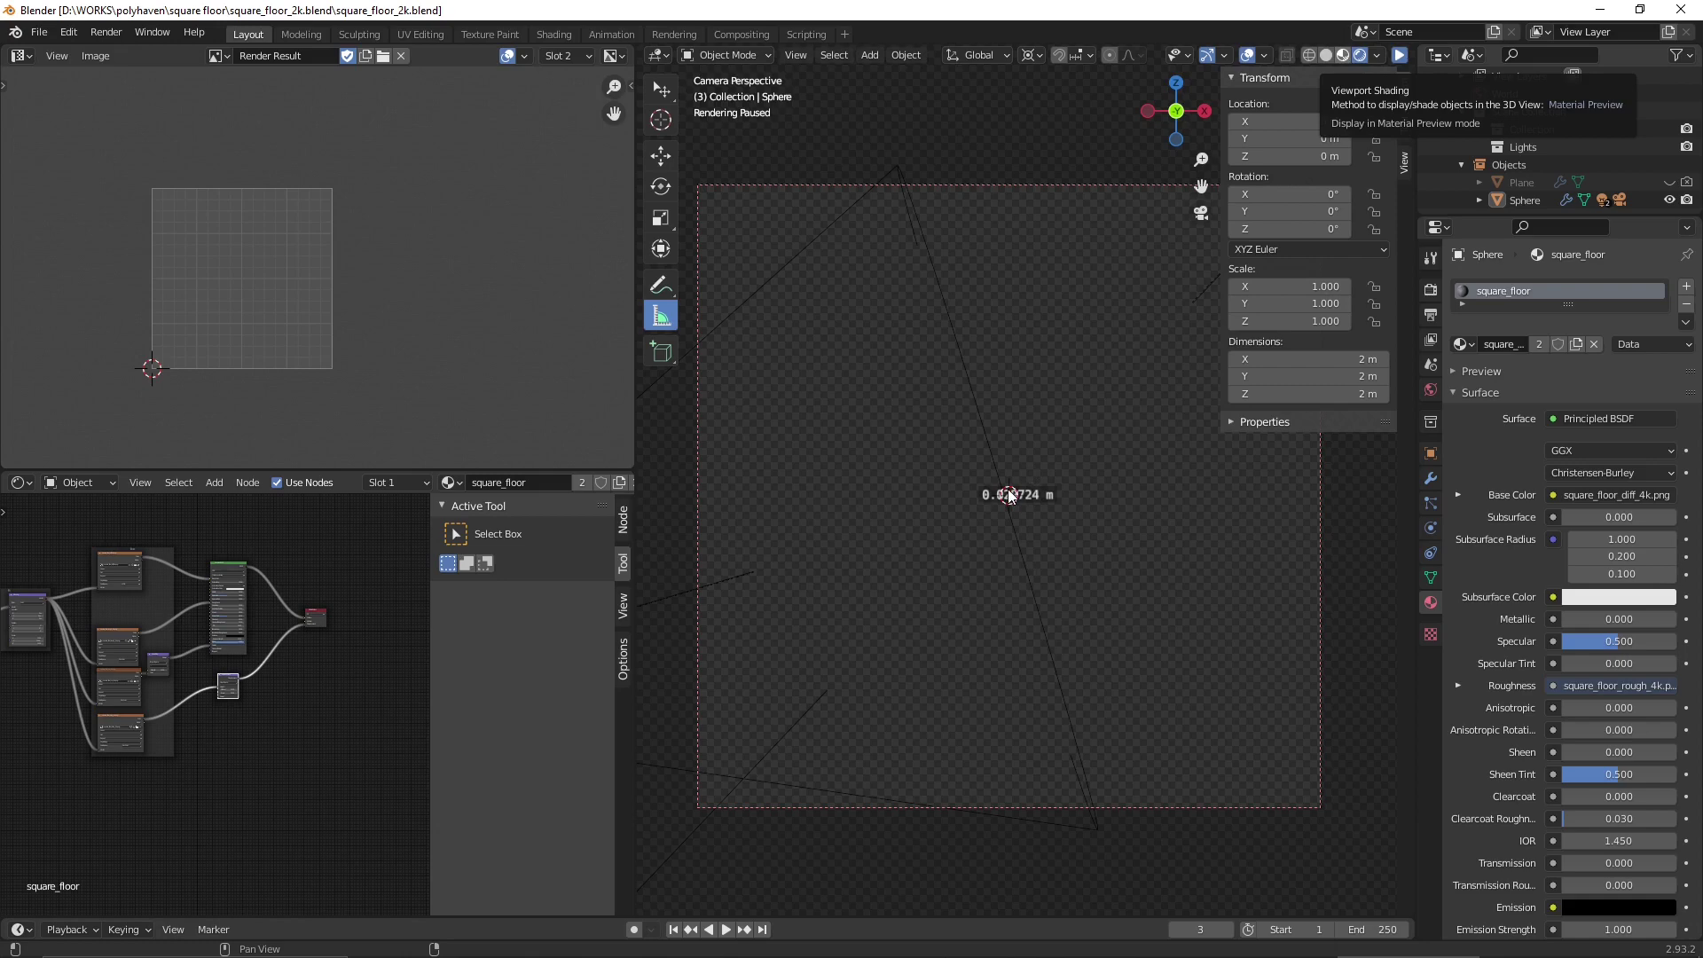
- Toggle Material Preview back to Rendered, resume the paused viewport render, and orbit the sphere
{"action": "left_click", "coordinate": [1379, 63]}
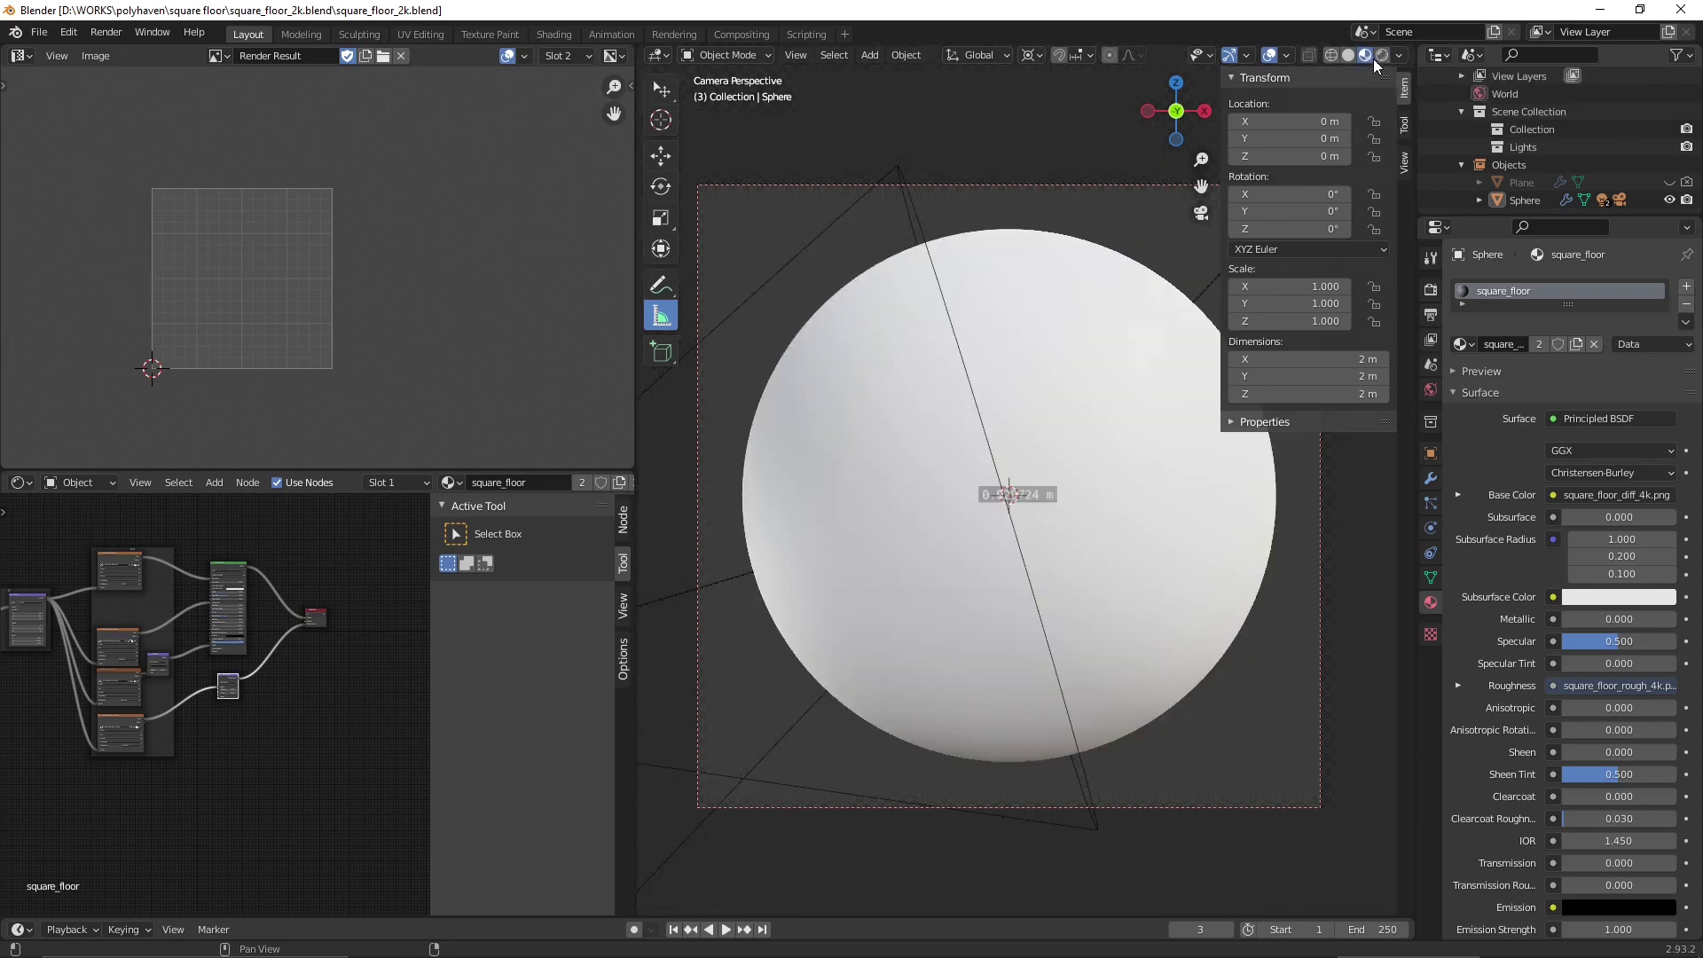
{"action": "left_click", "coordinate": [1380, 57]}
{"action": "left_click", "coordinate": [1394, 56]}
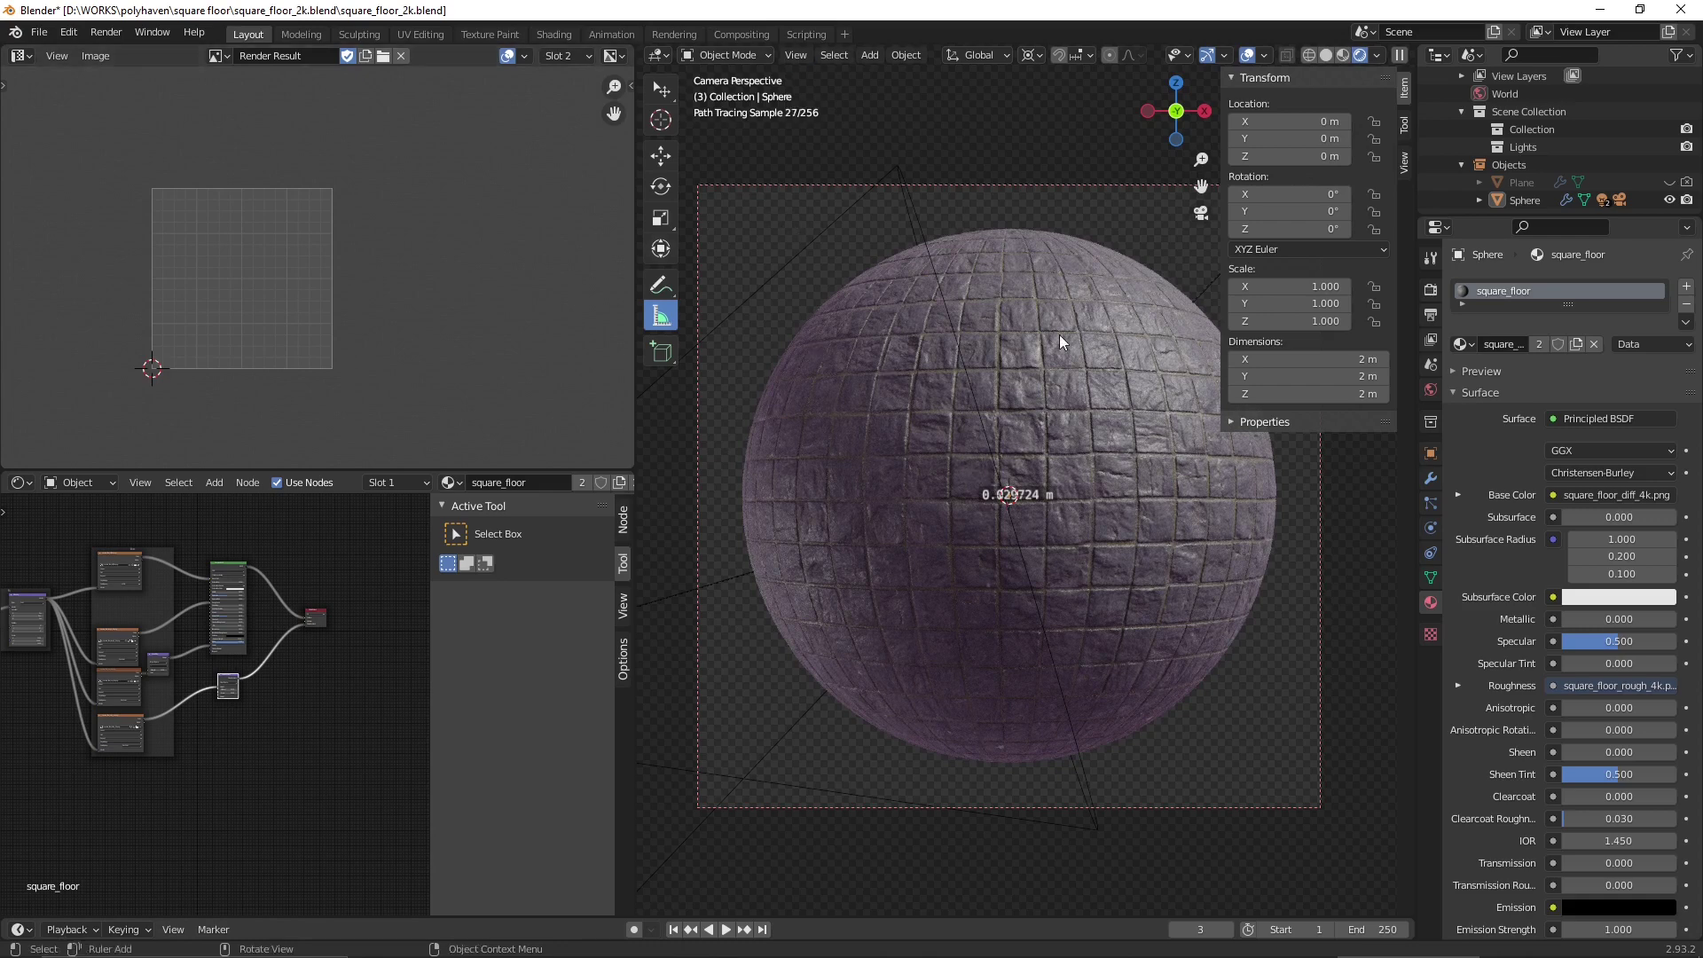
{"action": "mouse_move", "coordinate": [1059, 334]}
{"action": "middle_mouse_down"}
{"action": "mouse_move", "coordinate": [959, 408]}
{"action": "mouse_move", "coordinate": [961, 530]}
{"action": "middle_mouse_up"}
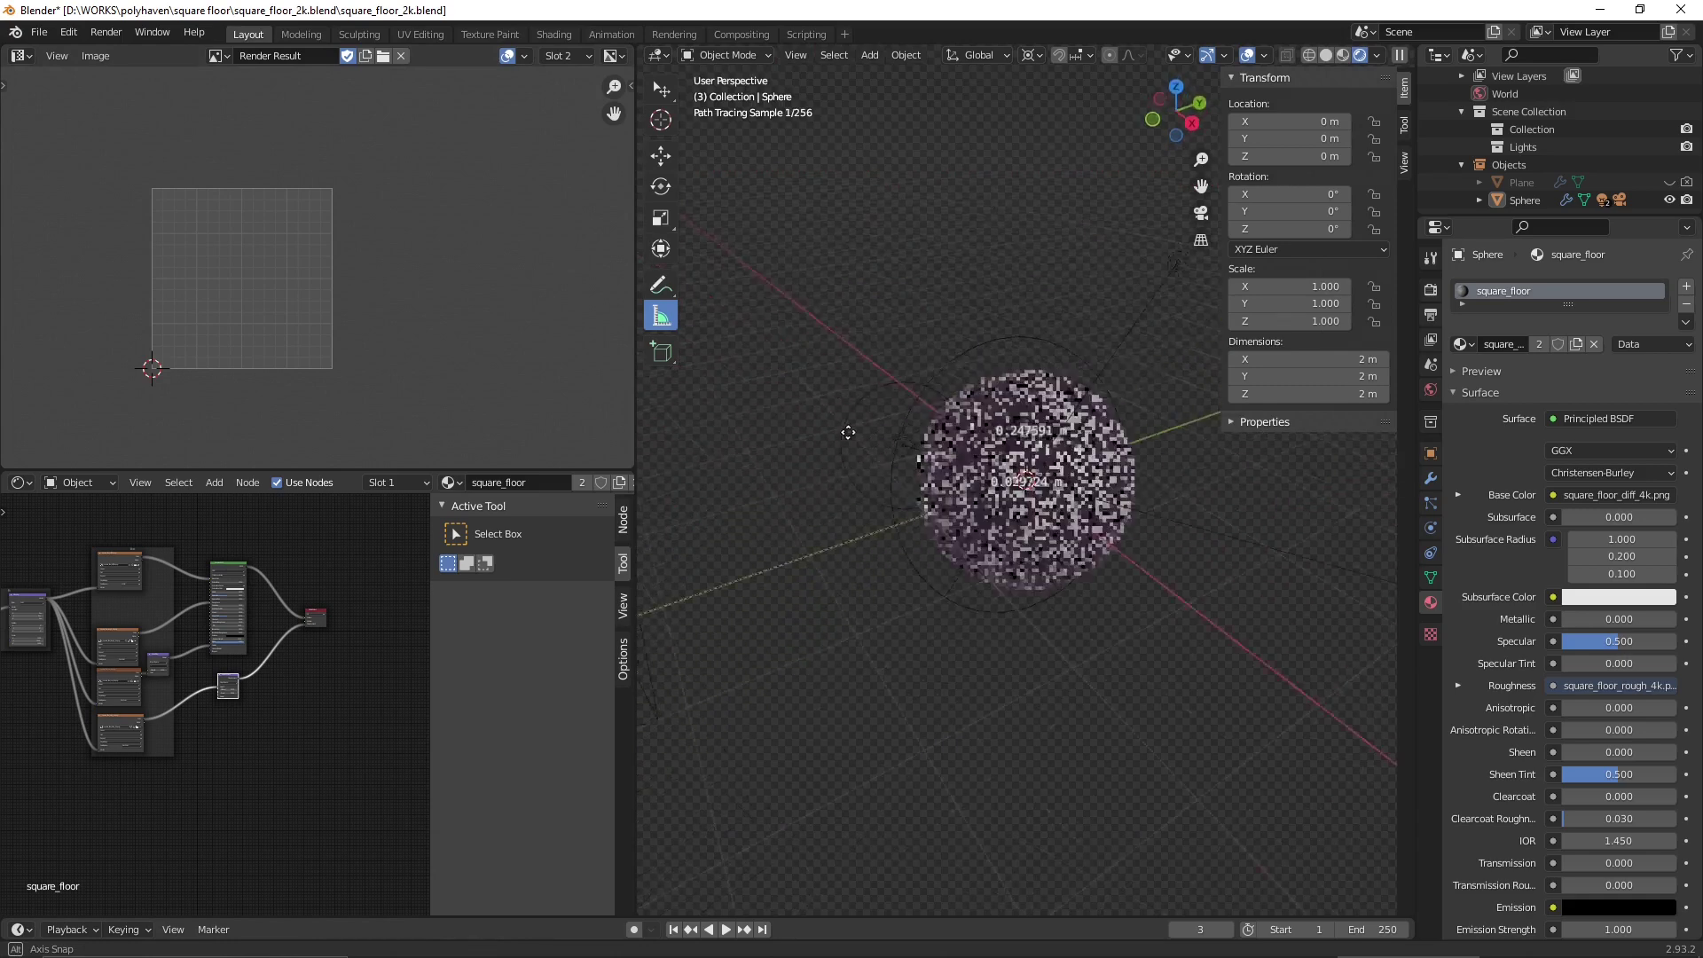